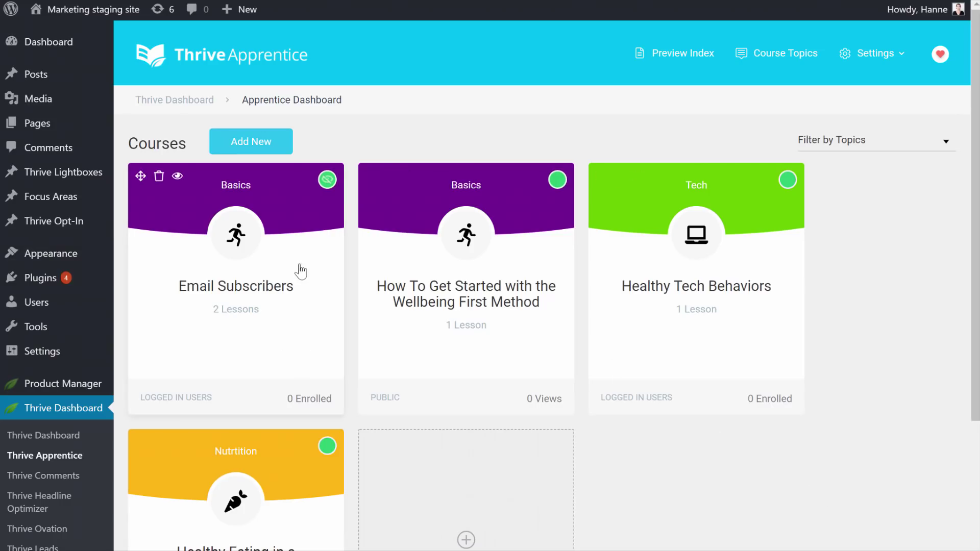
Step: Open the Email Subscribers course's access restrictions and delete the existing rule
left_click(289, 262)
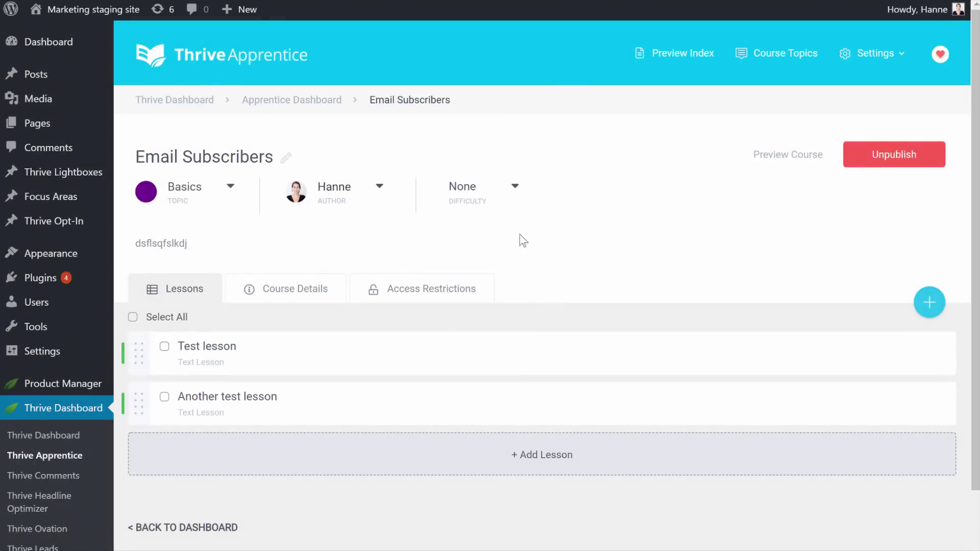
left_click(443, 292)
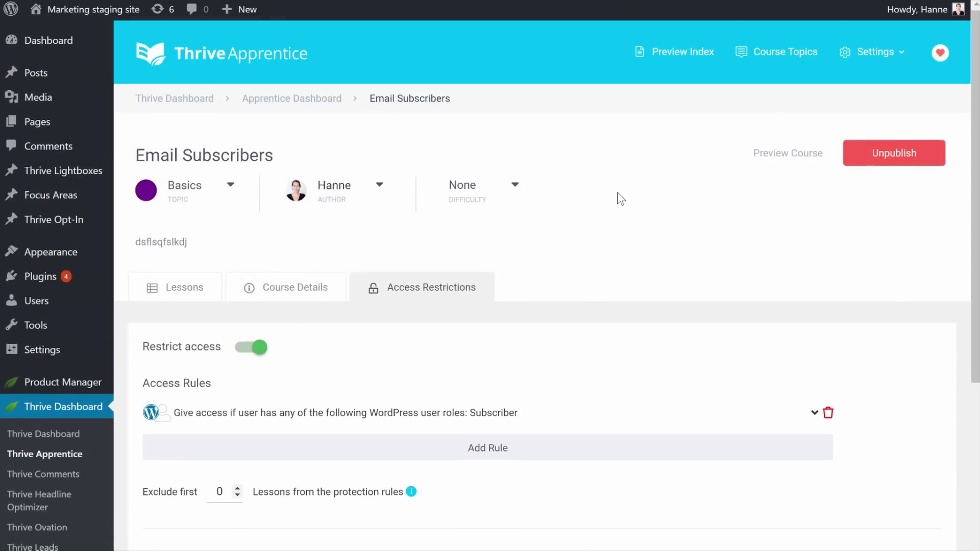
scroll(619, 197, "down", 3)
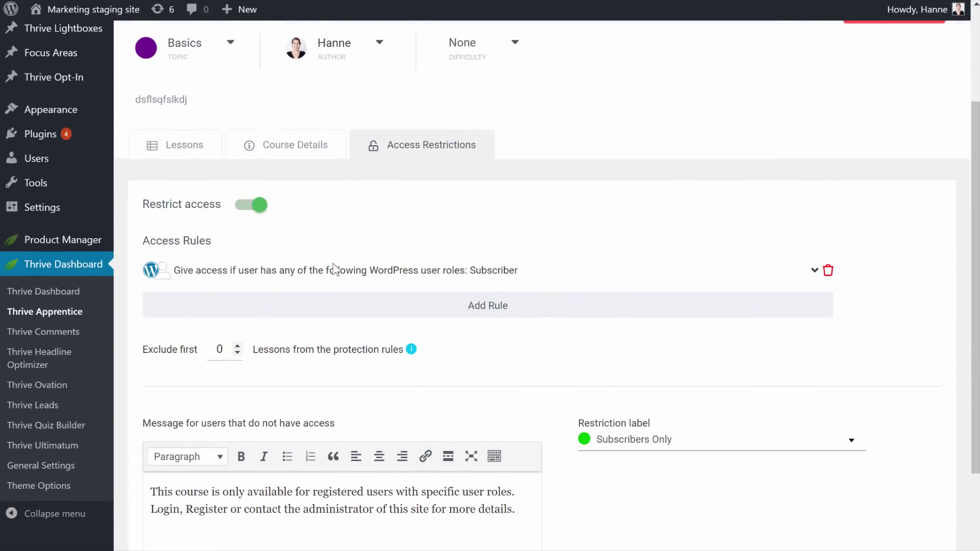
left_click(828, 271)
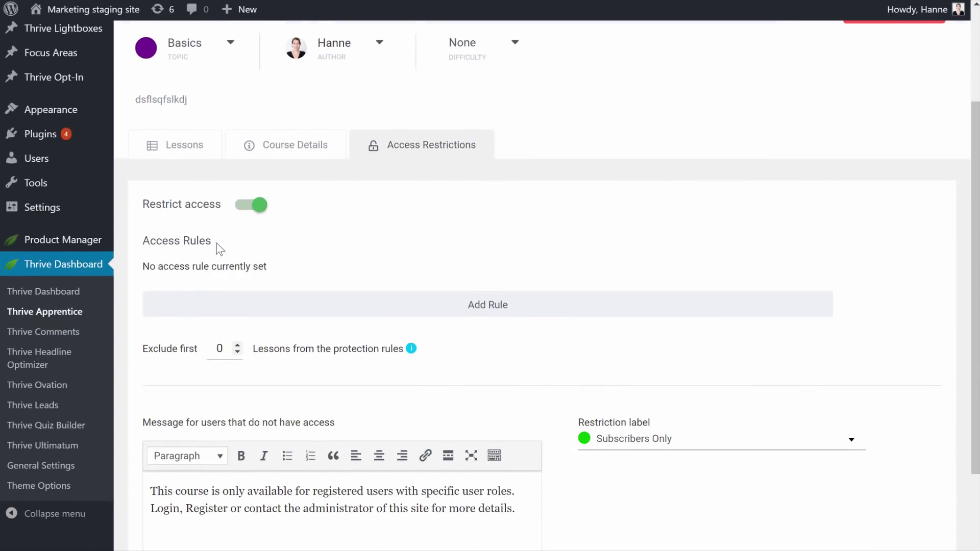
Step: Add a WordPress Role rule granting access to Subscriber and save the restrictions
left_click(524, 311)
scroll(500, 232, "down", 3)
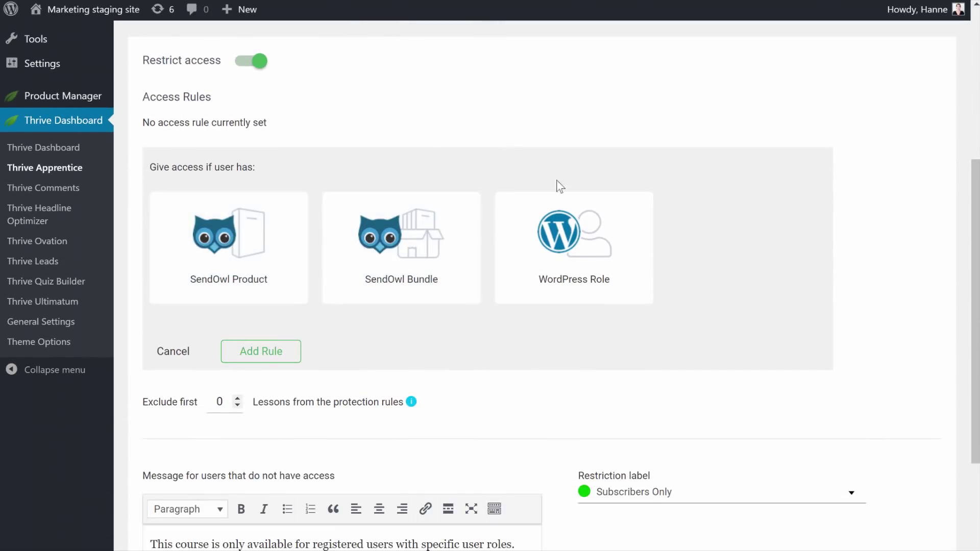
left_click(577, 204)
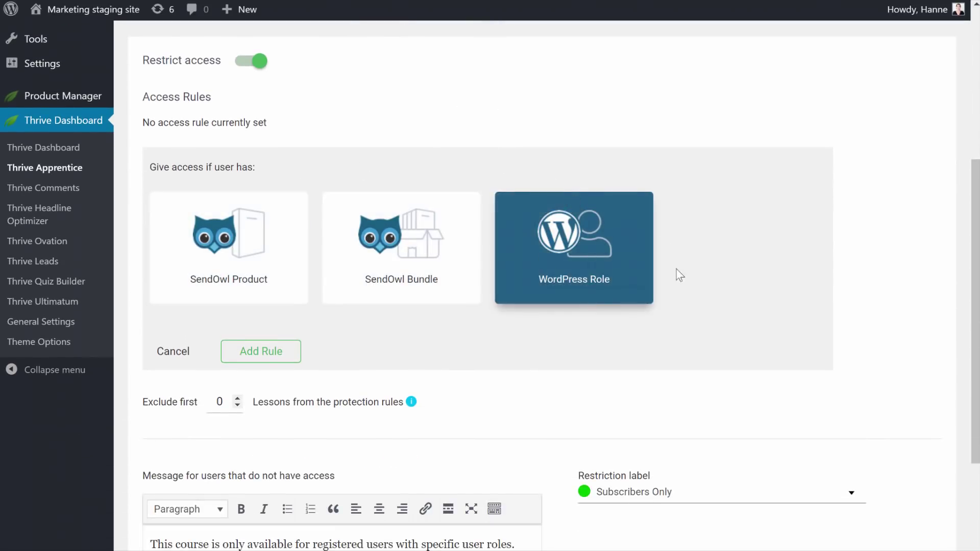
left_click(616, 254)
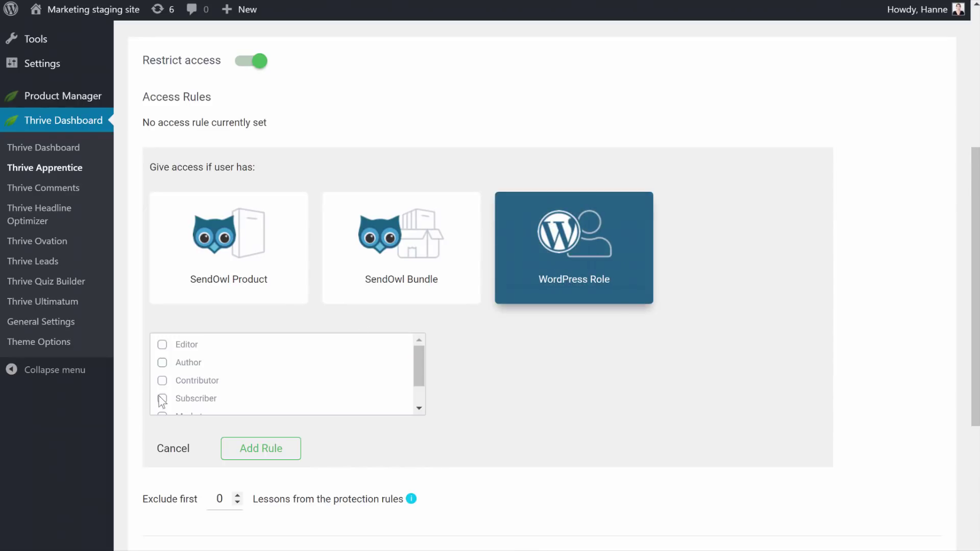
left_click(204, 404)
scroll(542, 346, "down", 1)
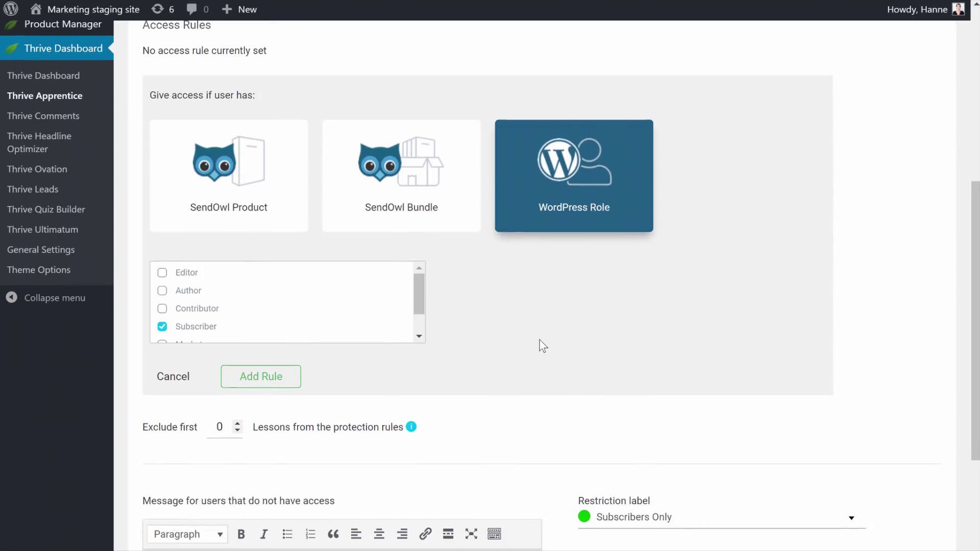
left_click(253, 378)
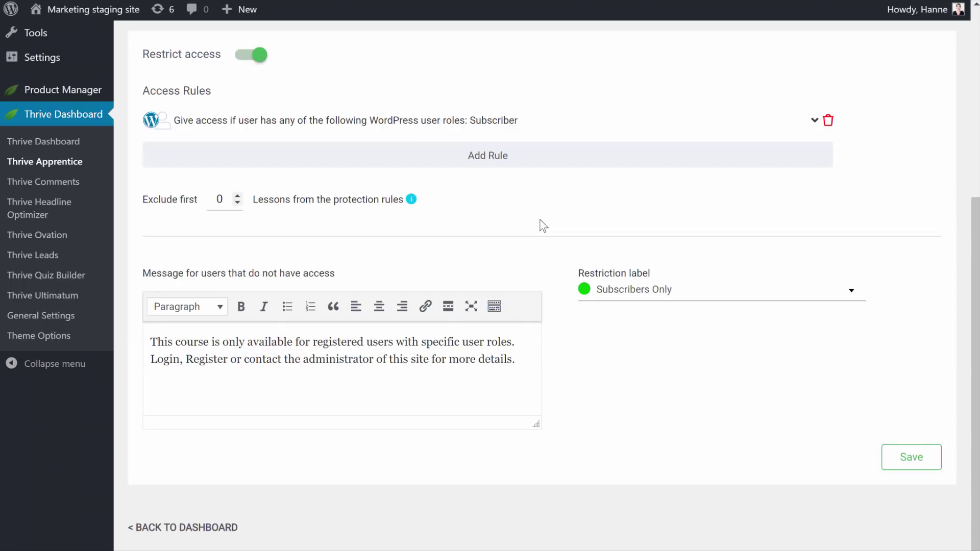
left_click(912, 458)
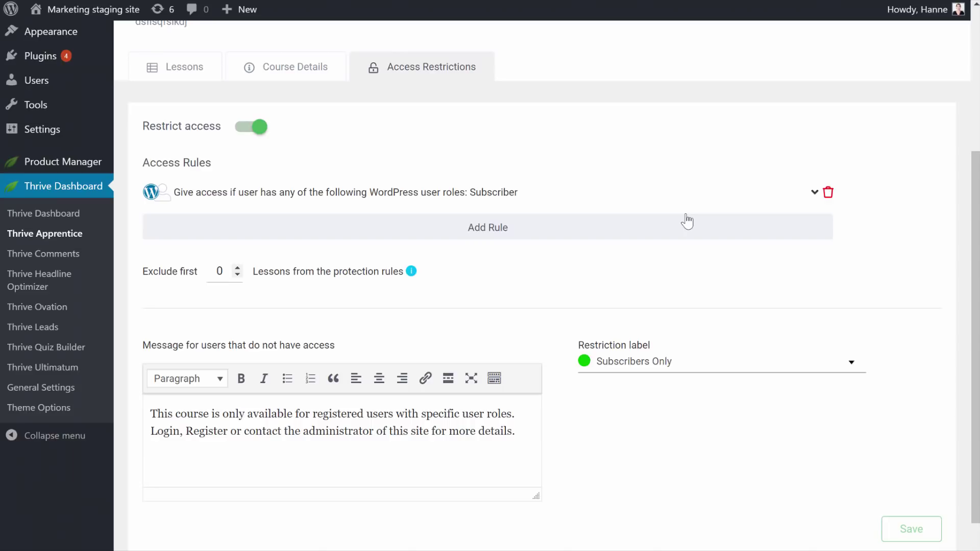
scroll(598, 137, "up", 5)
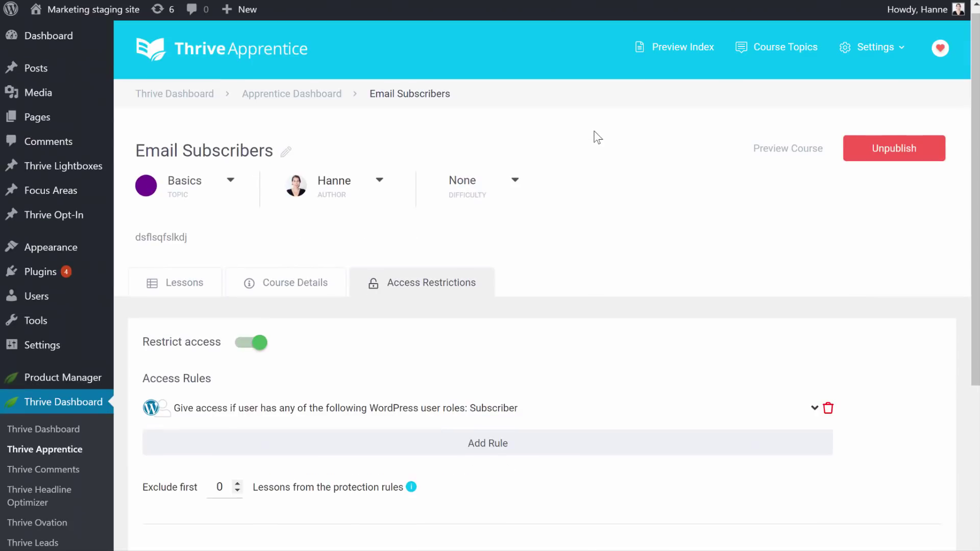
Step: Start a new WordPress page and enter the title 'Free Video Course'
mouse_move(54, 115)
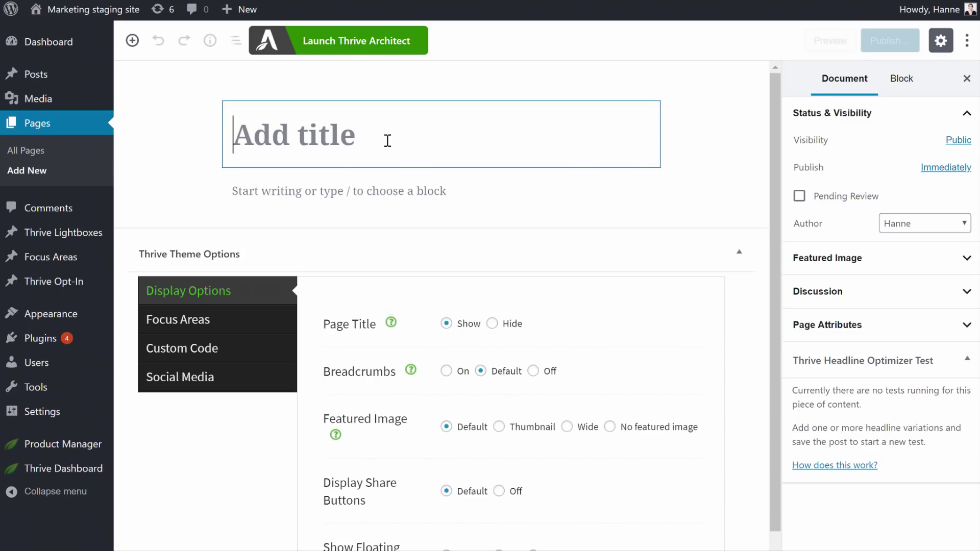
type("Free Video")
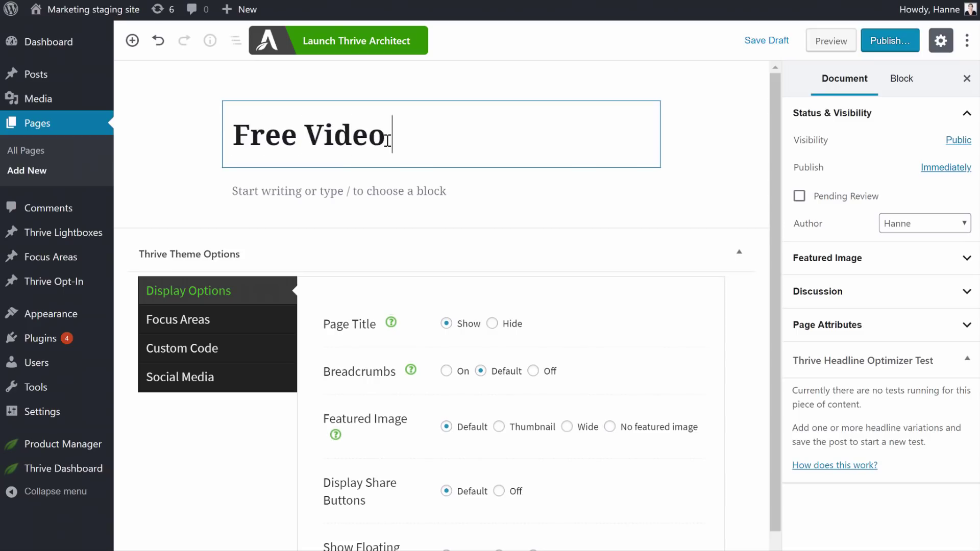
type(" Course")
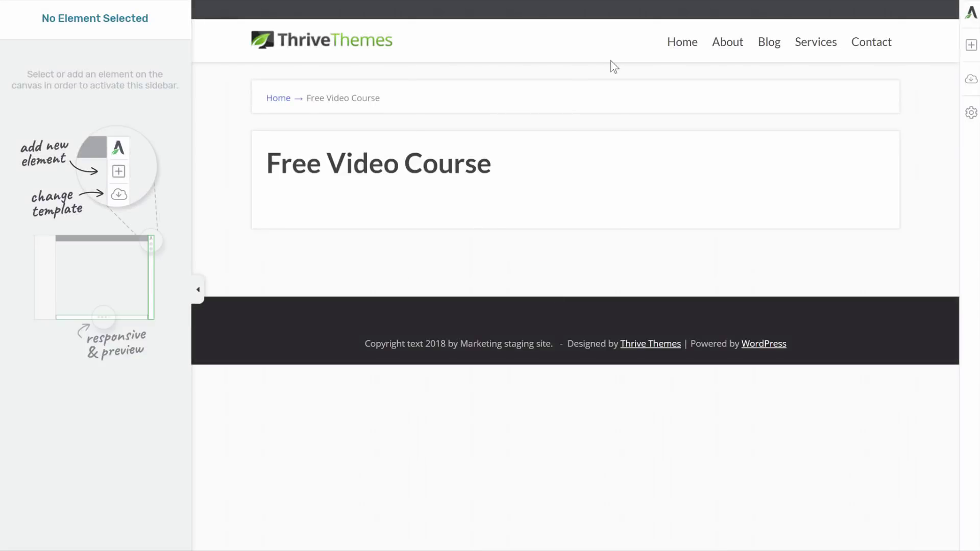
Step: Add a Lead Generation form under the page title
left_click(971, 45)
type("lead")
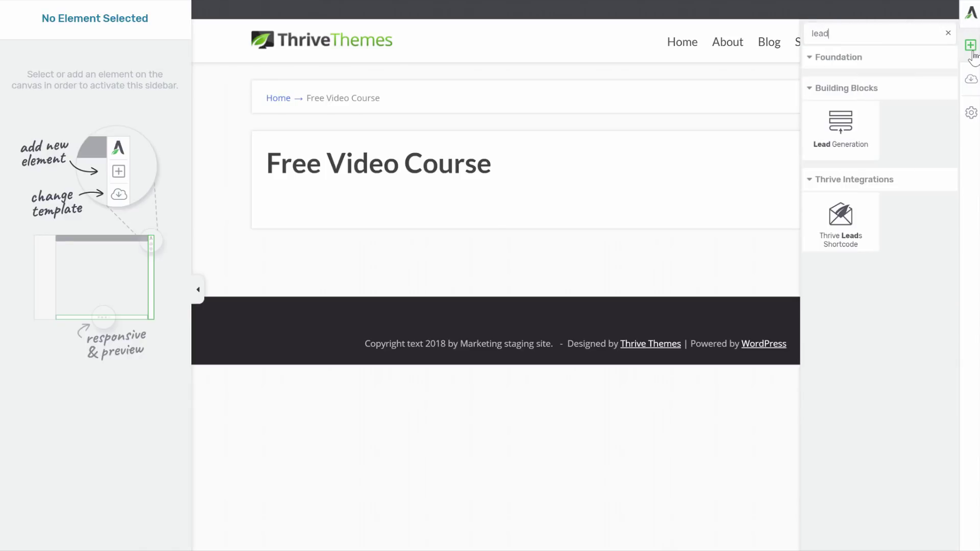
left_click_drag(849, 113, 390, 191)
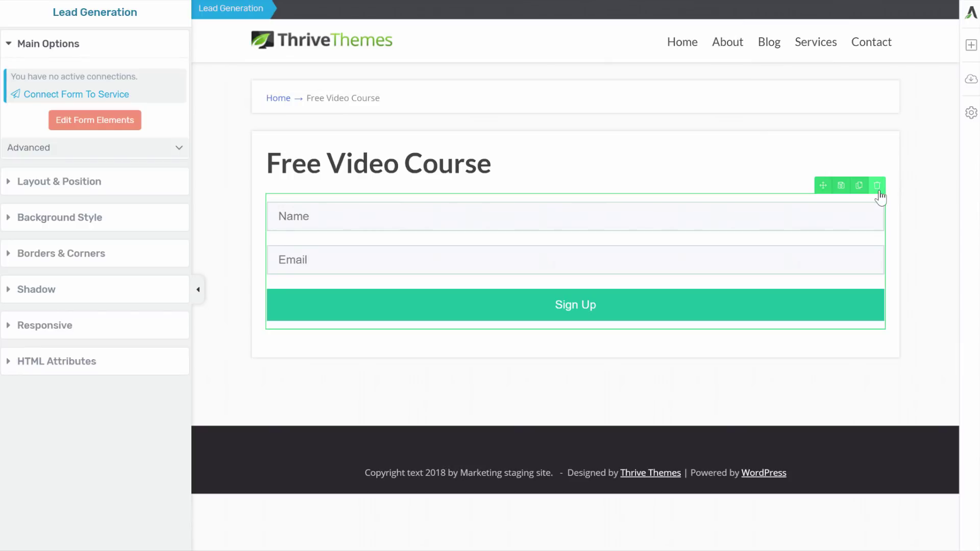
Step: Apply the Coming soon 4 template from the Coming Soon set
left_click(971, 80)
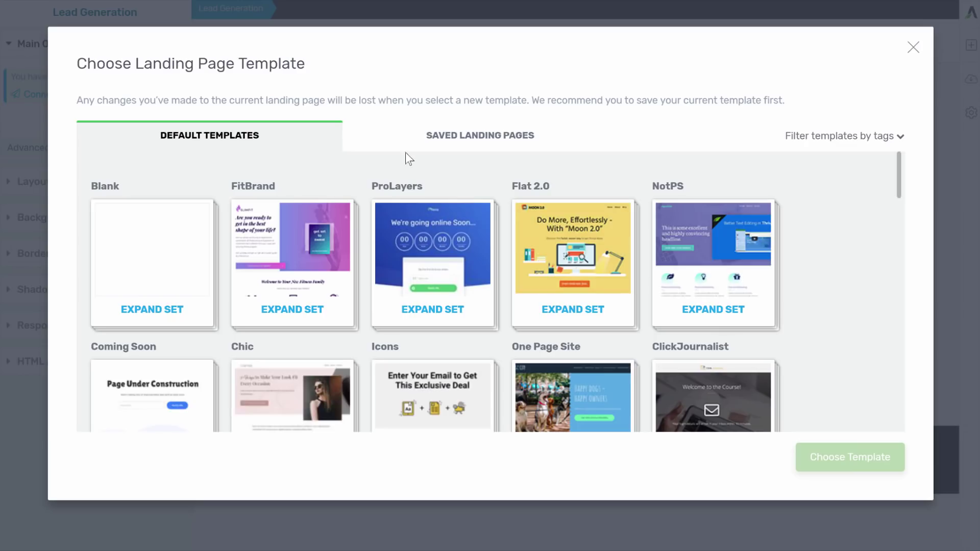
scroll(356, 202, "down", 2)
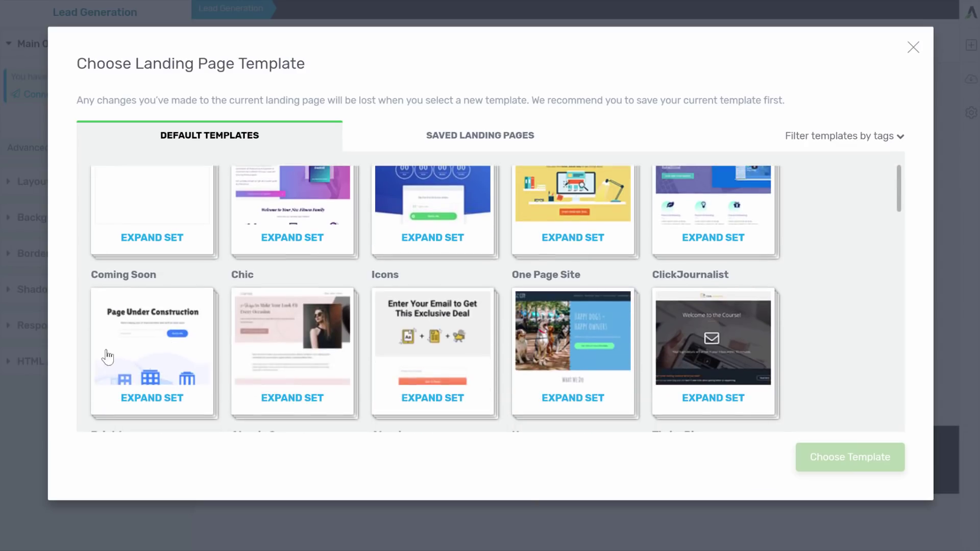
left_click(132, 343)
left_click(574, 232)
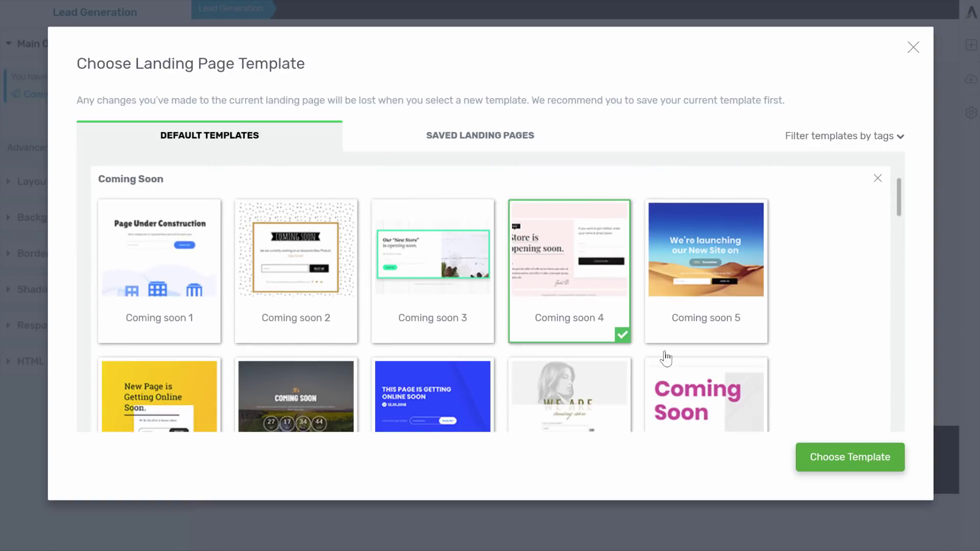
left_click(844, 466)
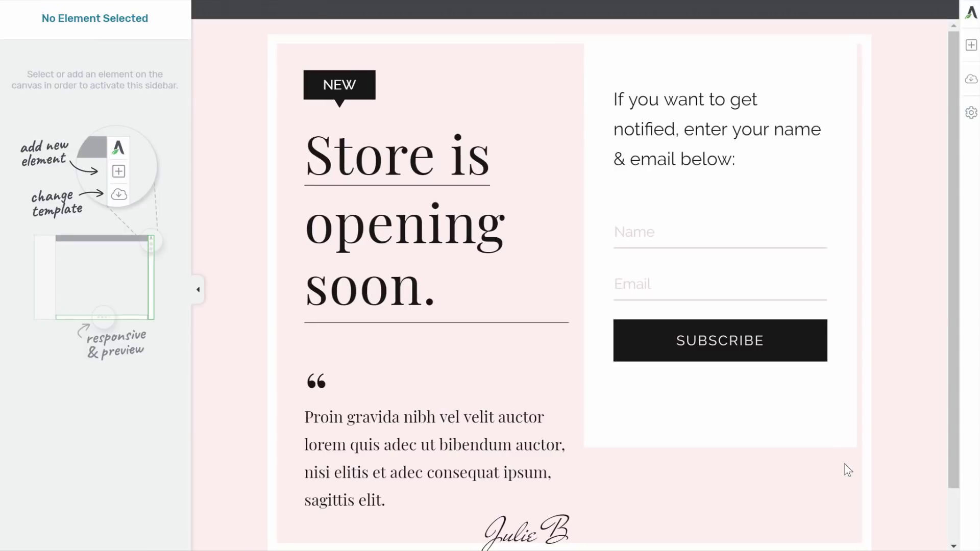
Step: Change the label to 'FREE' and the heading to 'Video Course' / 'Find Your Style'
double_click(339, 85)
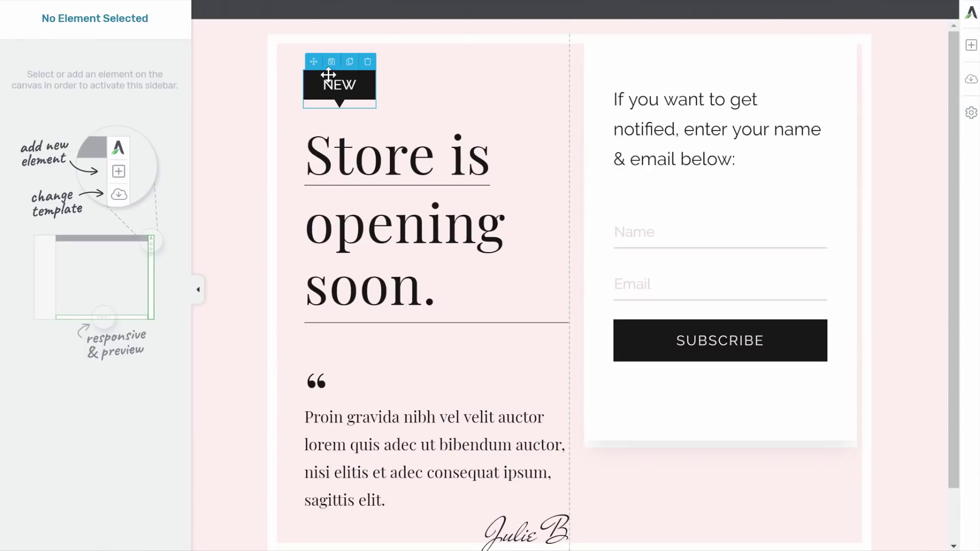
type("FREE")
left_click(332, 153)
left_click_drag(316, 147, 486, 148)
type("Video Course")
left_click(416, 217)
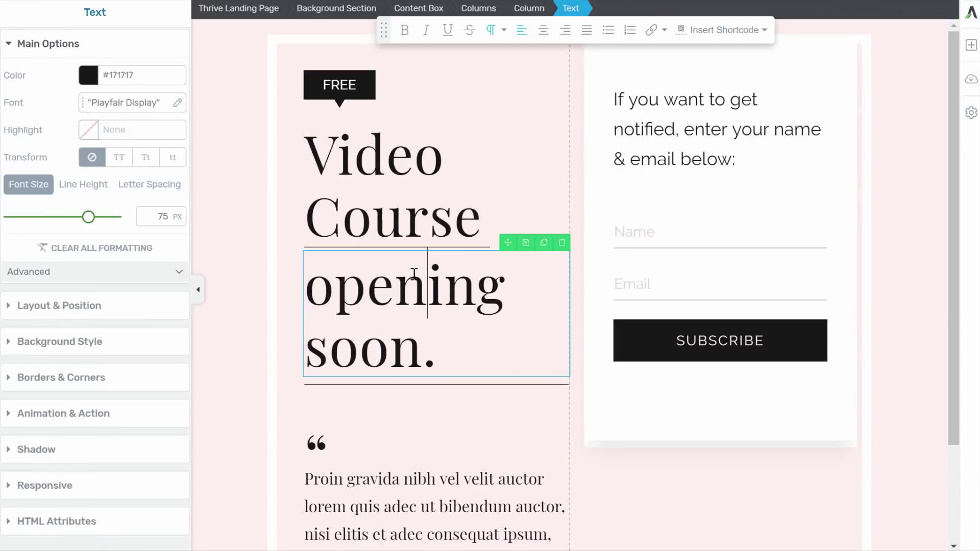
key("ctrl+a")
type("Find Your Style")
Step: Replace the quote paragraph with the 'Having style is important…' 3-part course blurb
scroll(437, 349, "down", 3)
left_click(363, 355)
key("ctrl+a")
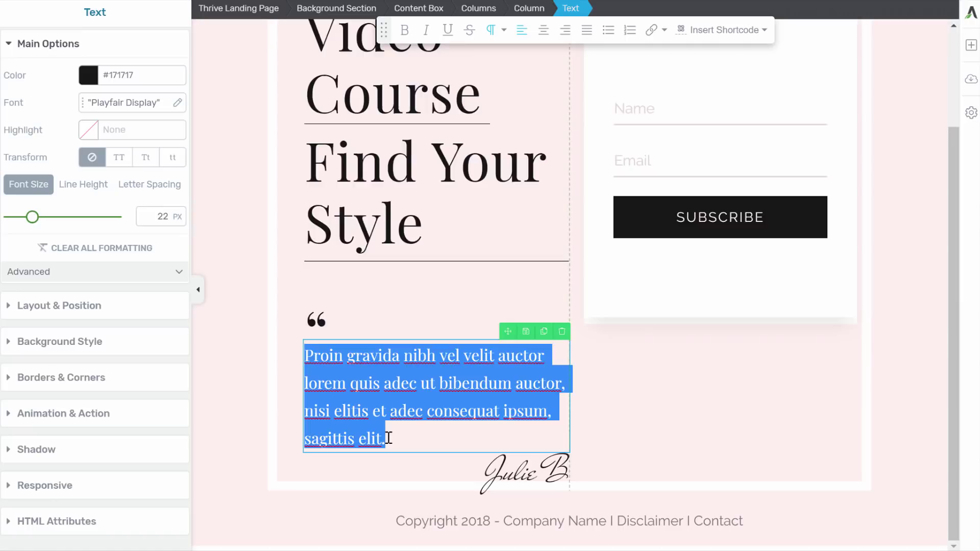
type("Having style is important, finding y")
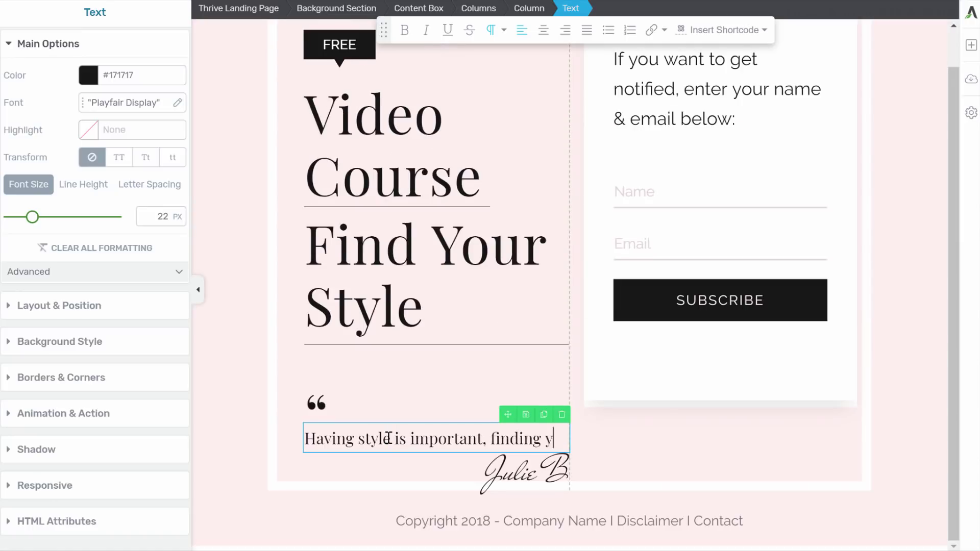
type("our style not so easy. This 3 p")
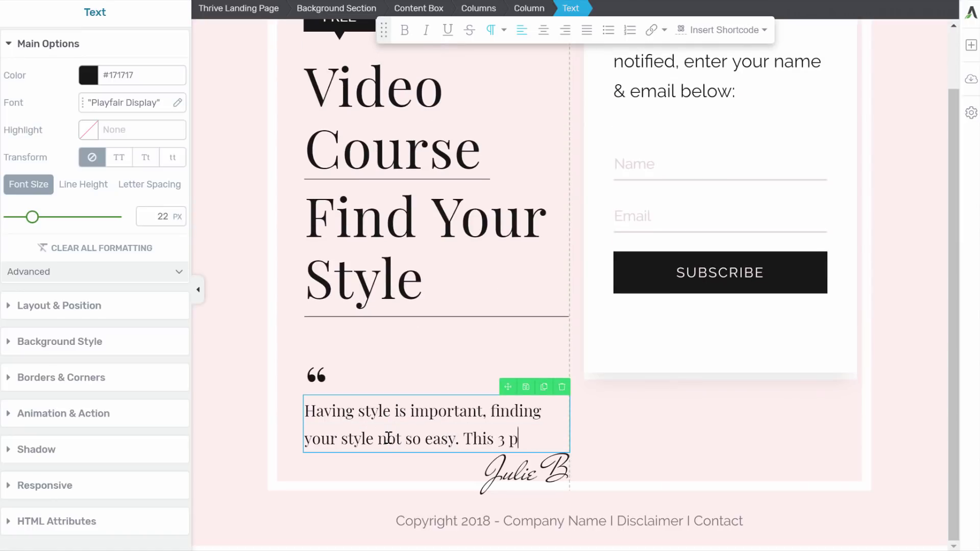
type("art video course will show you how to find yours!")
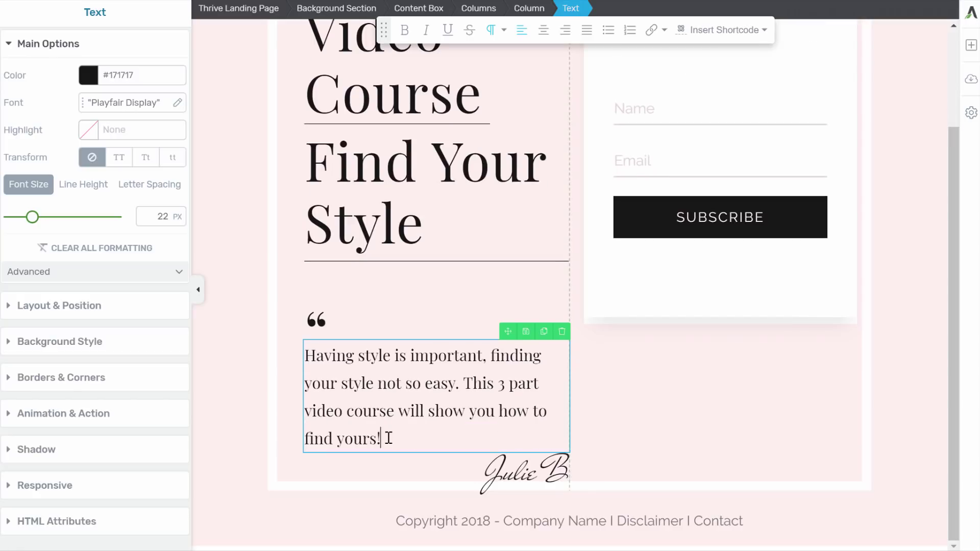
Step: Rewrite the form intro as 'Create Your Account Below and Get Instant Access to the Free Course & Our Weekly Newsletter'
scroll(642, 343, "up", 2)
triple_click(654, 105)
type("Create your")
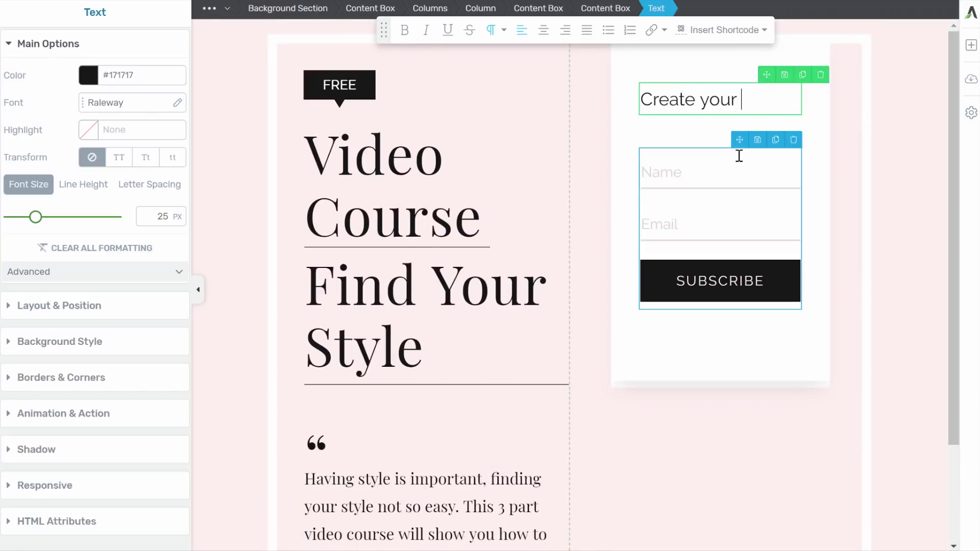
key("BackSpace")
key("BackSpace")
key("BackSpace")
key("BackSpace")
type("Your Account Below and Get Instant Ac")
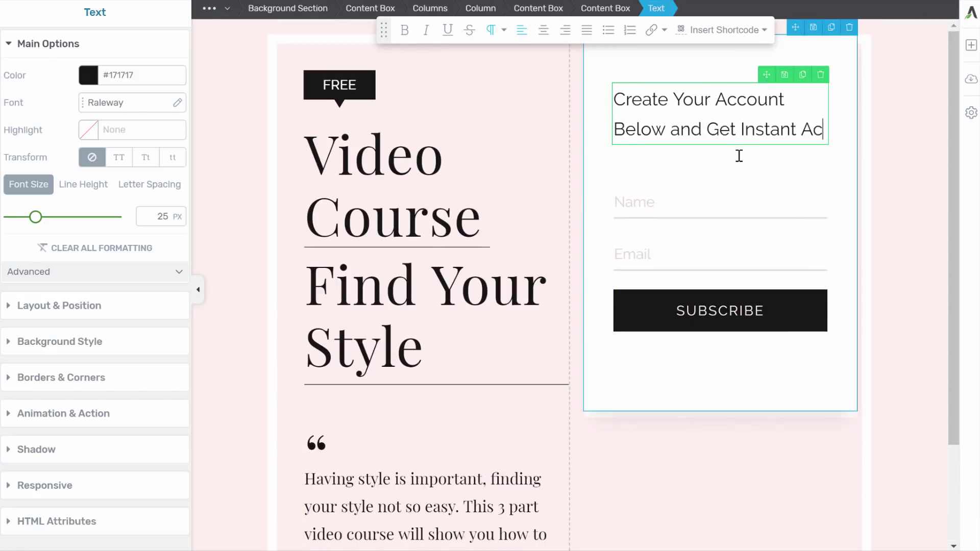
type("cess to the Free Course & Our Weekly Newsletter")
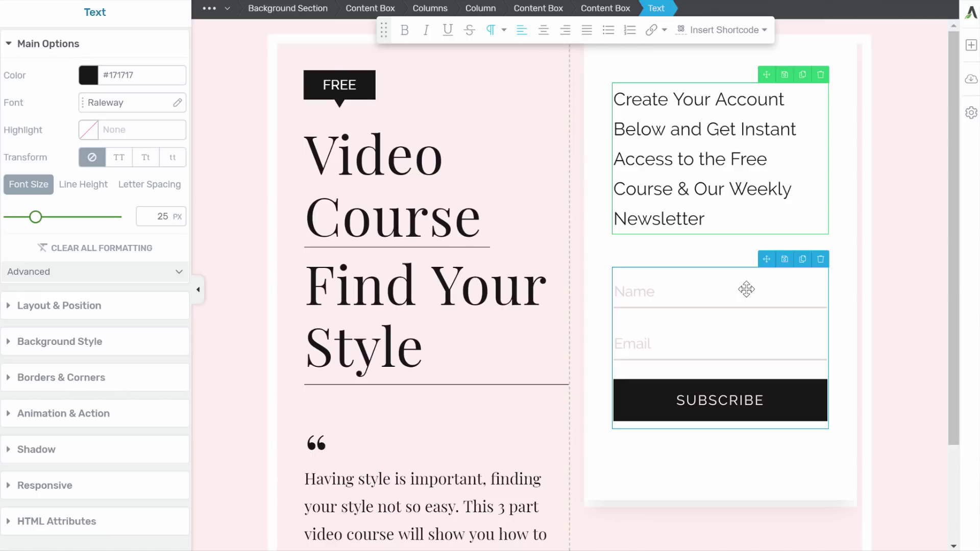
Step: Select the opt-in form and open its Connect Form To Service options
left_click(746, 290)
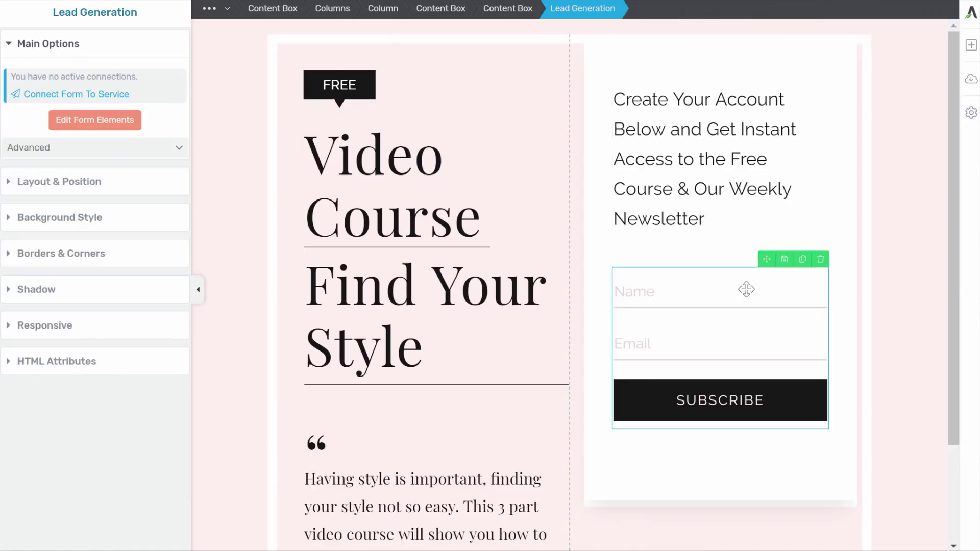
left_click(51, 97)
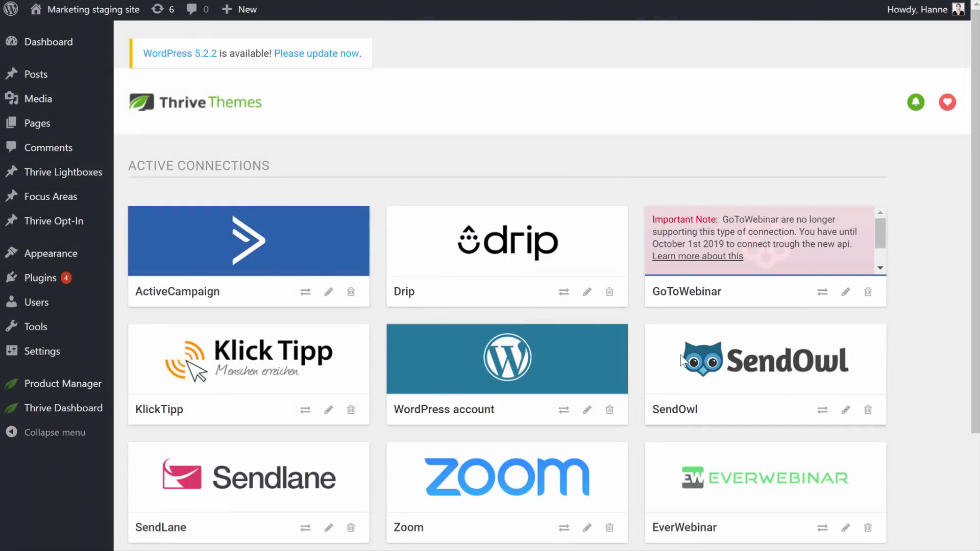
Step: Begin adding a new API connection and view the app list without choosing one
scroll(603, 179, "down", 4)
left_click(235, 424)
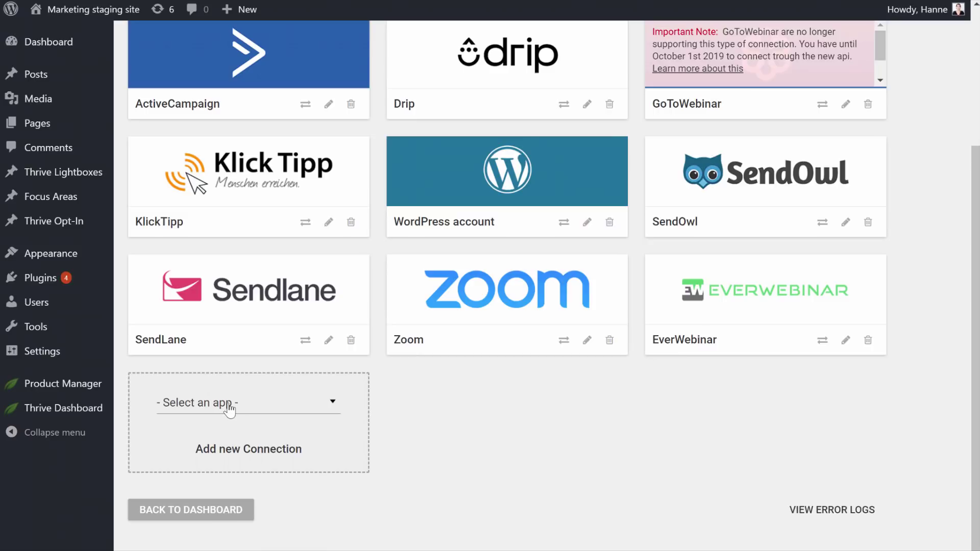
left_click(228, 405)
left_click(229, 405)
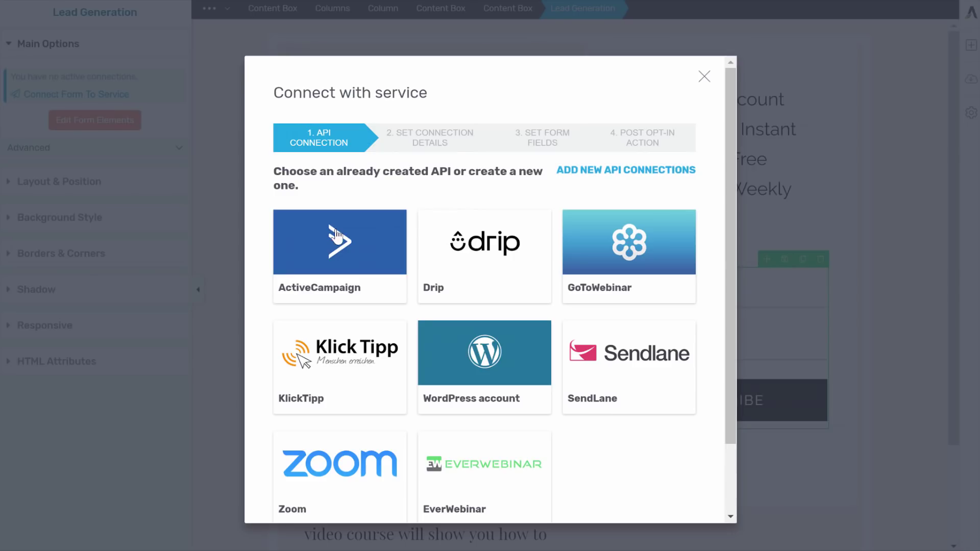
Step: Connect the form to ActiveCampaign with the tag 'Free Style course'
left_click(391, 228)
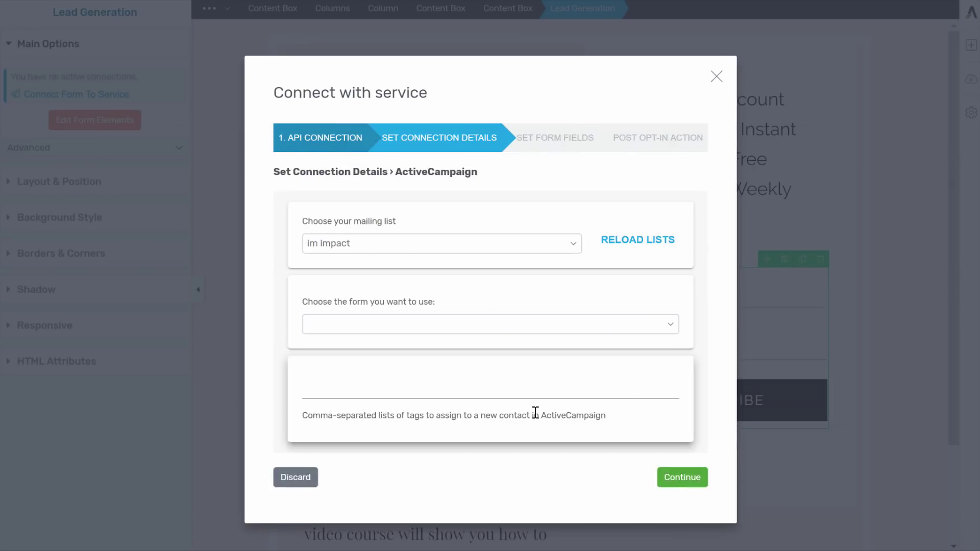
left_click(529, 397)
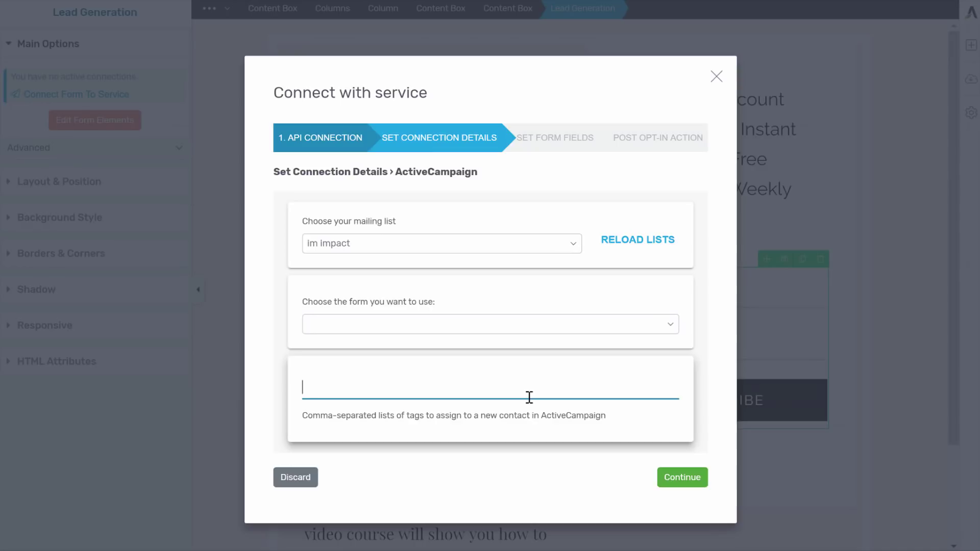
type("Free Style course")
left_click(688, 479)
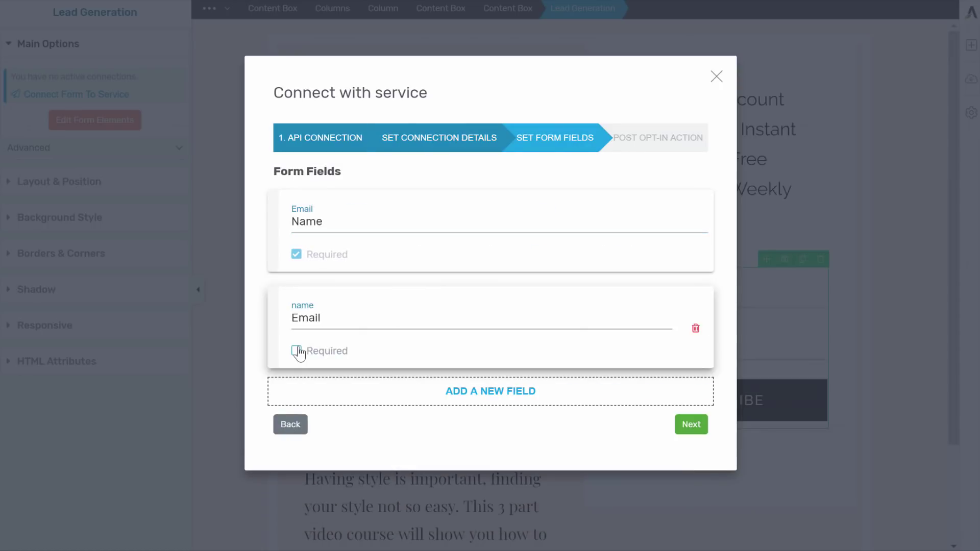
Step: Label the form fields Email and Name, toggle Name required, and choose Redirect to Custom URL
left_click_drag(336, 224, 276, 222)
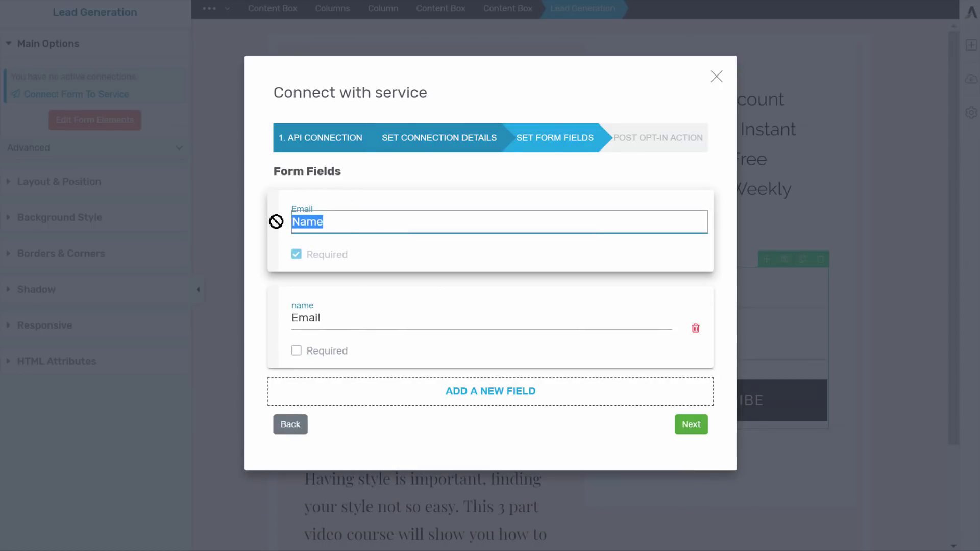
type("Email")
key("Tab")
type("Name")
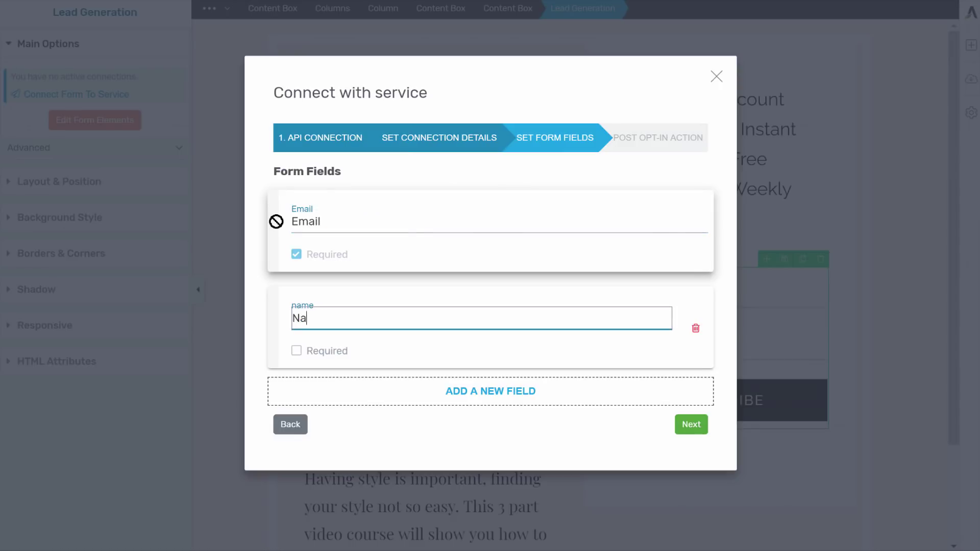
left_click(296, 351)
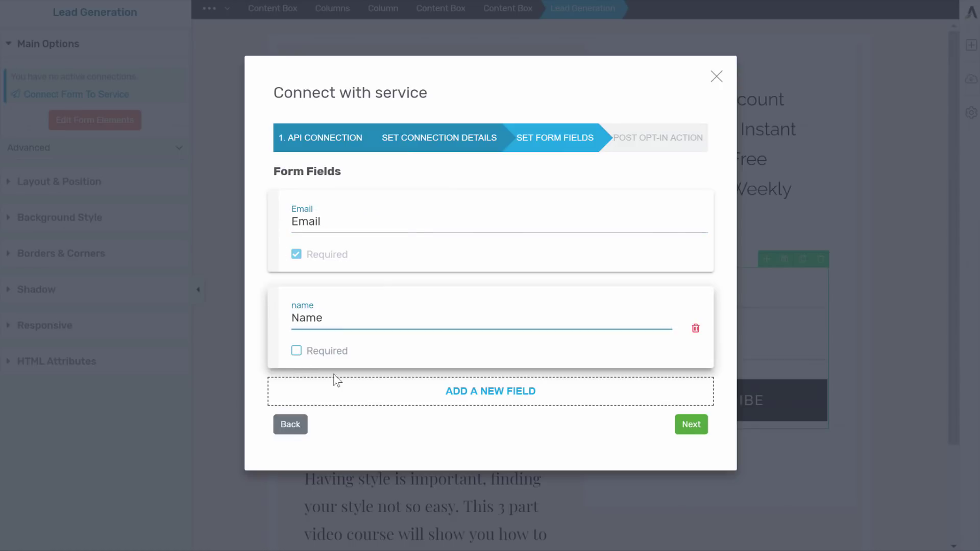
left_click(705, 429)
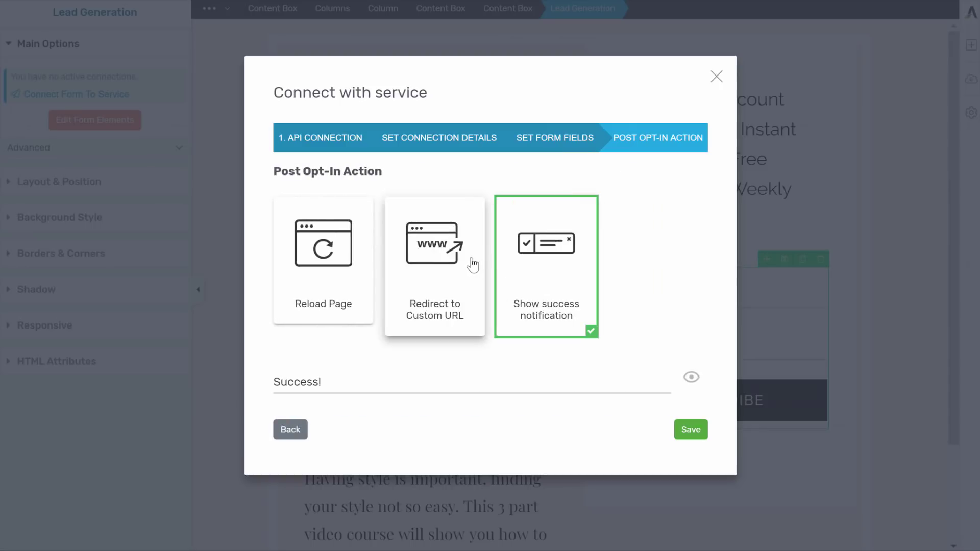
left_click(446, 240)
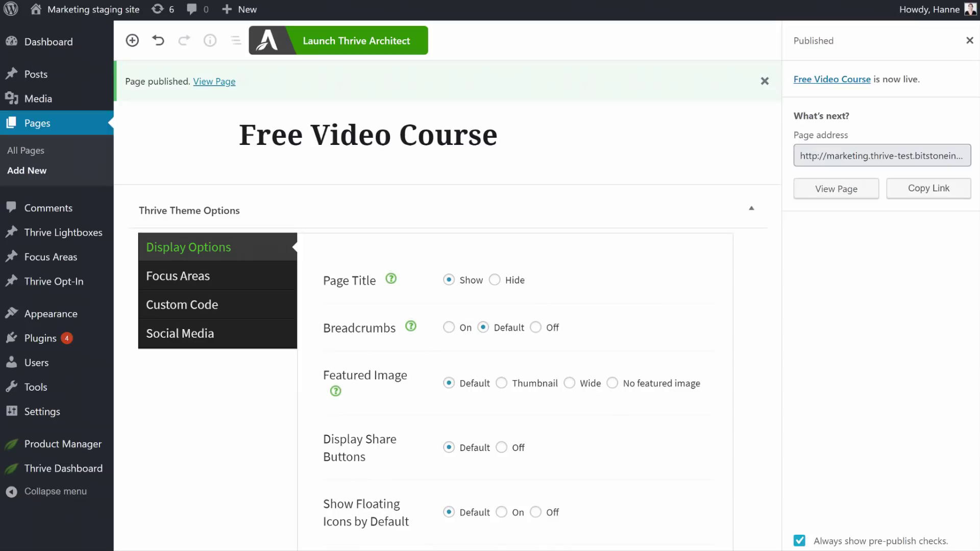
Step: Go to Thrive Apprentice from the Thrive Dashboard menu and preview the Email Subscribers course page
mouse_move(21, 467)
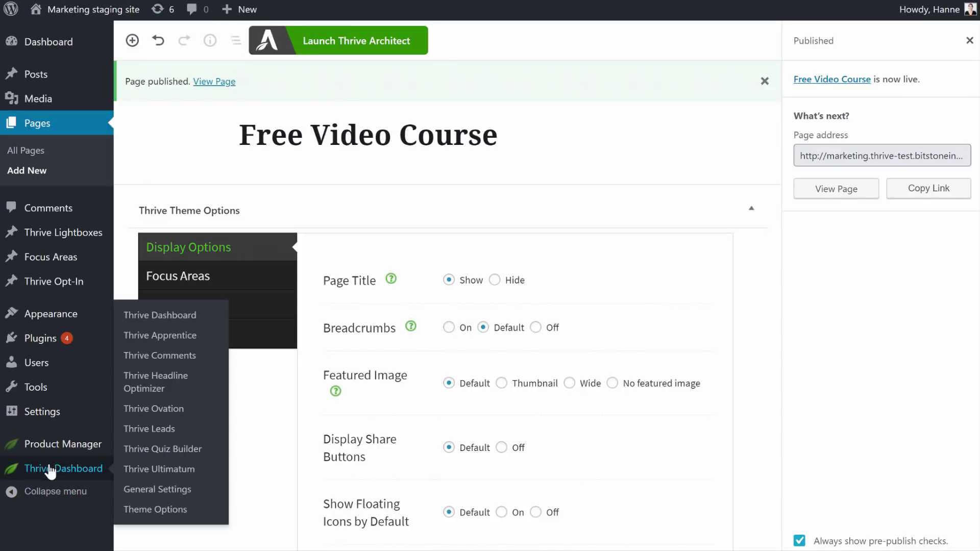
left_click(169, 337)
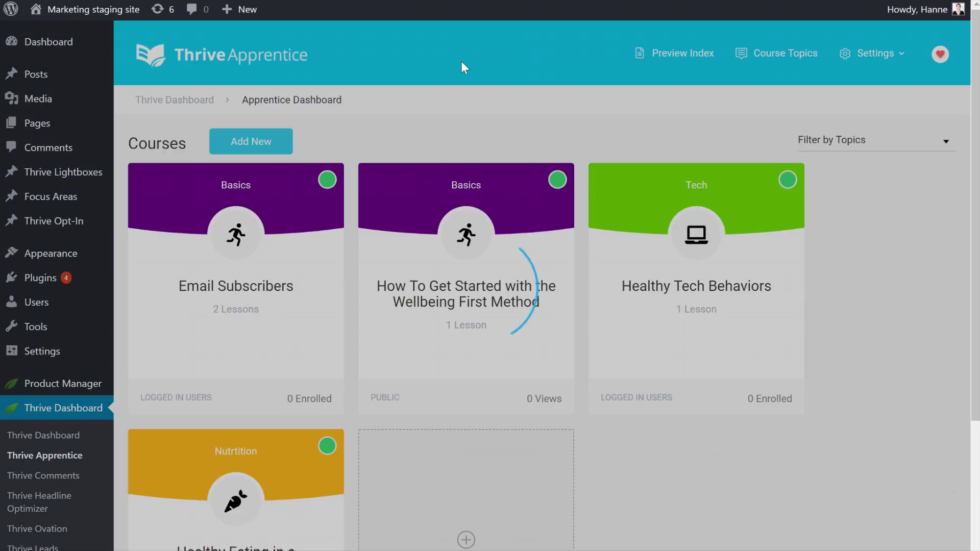
mouse_move(225, 228)
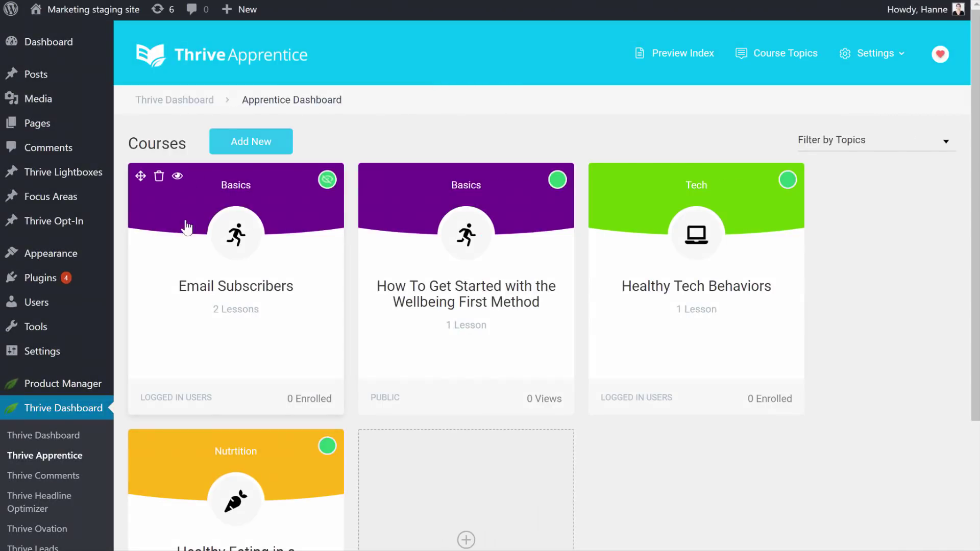
left_click(178, 177)
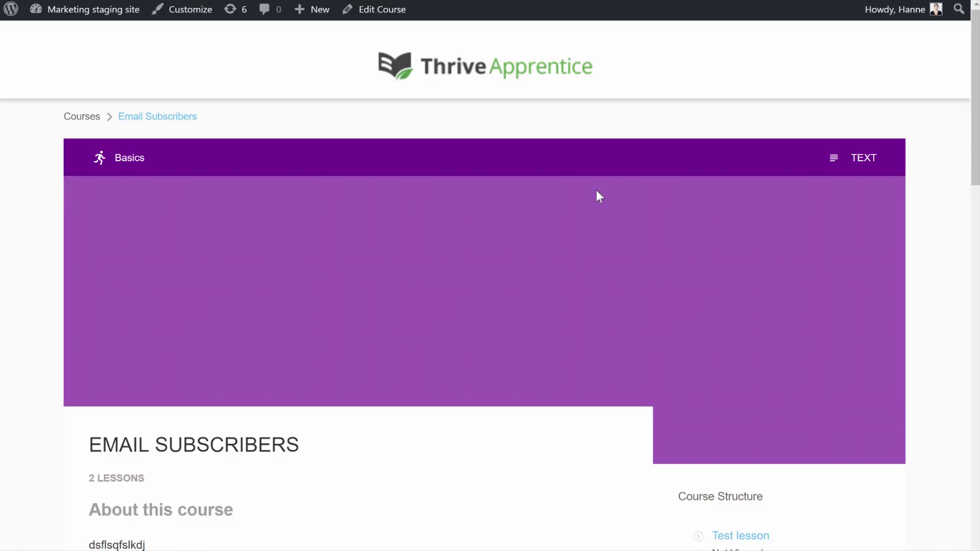
scroll(595, 190, "down", 10)
scroll(595, 191, "up", 10)
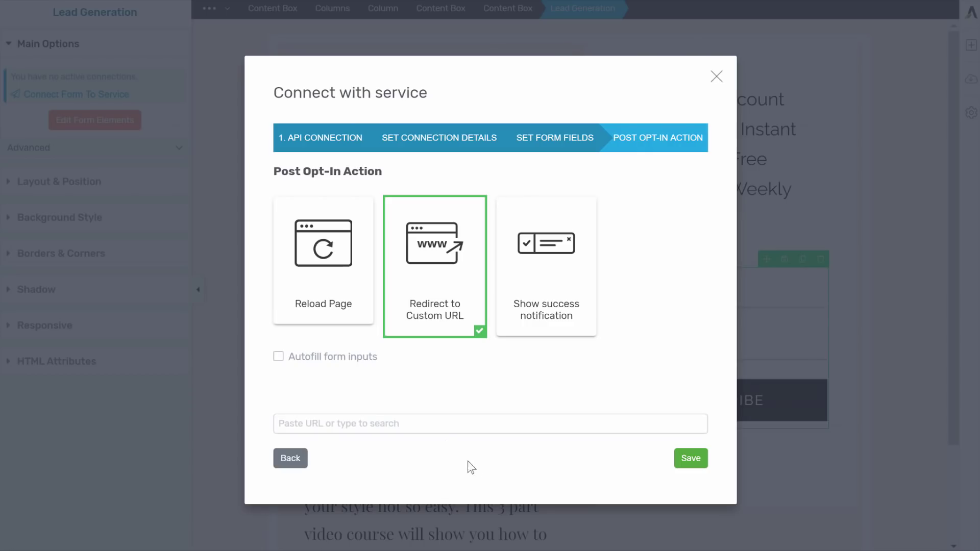
Step: Paste the email-subscribers course URL as the redirect, enable Autofill form inputs, and save
left_click(442, 423)
type("http://marketing.thrive-test.bitstoneint.com/courses/email-subscribers/")
left_click(279, 356)
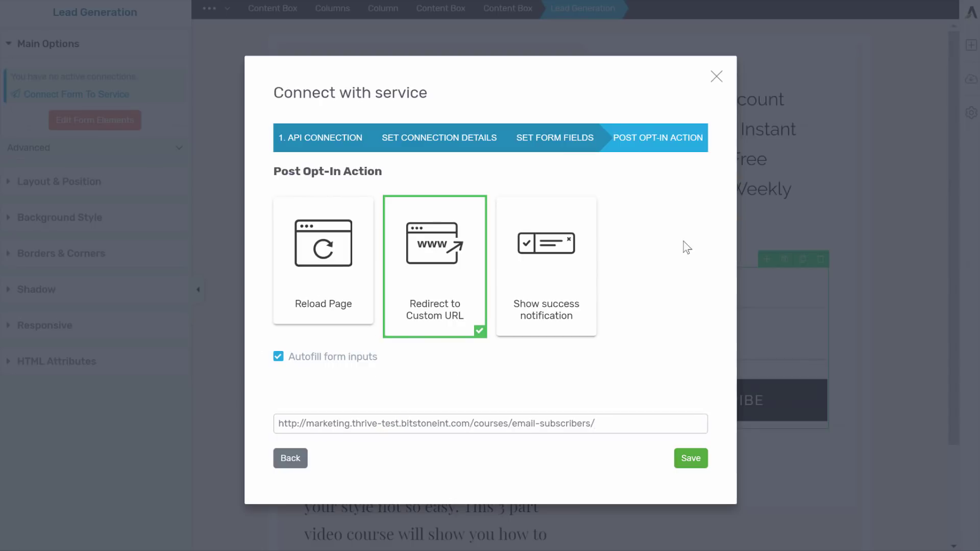
left_click(692, 459)
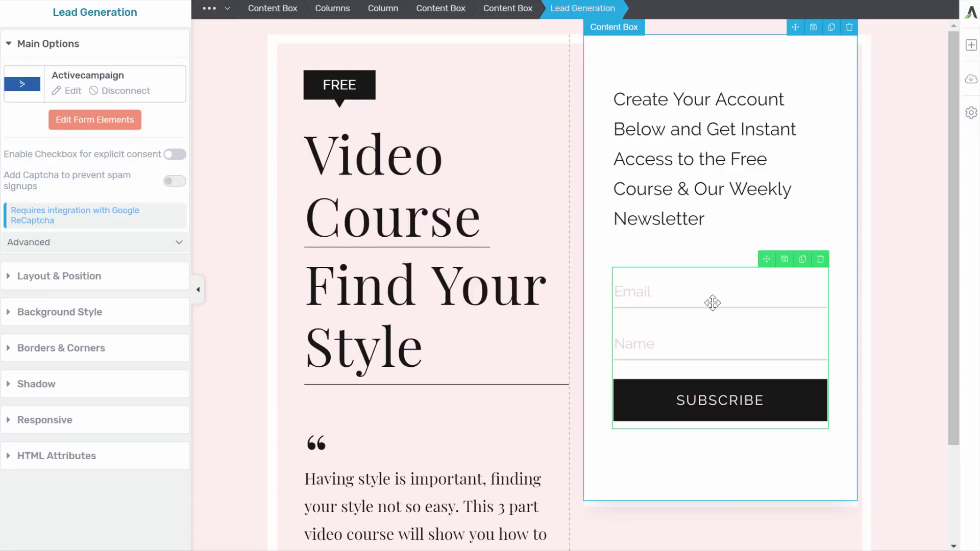
Step: Expand the form's Advanced options and choose Connect to multiple services
left_click(76, 248)
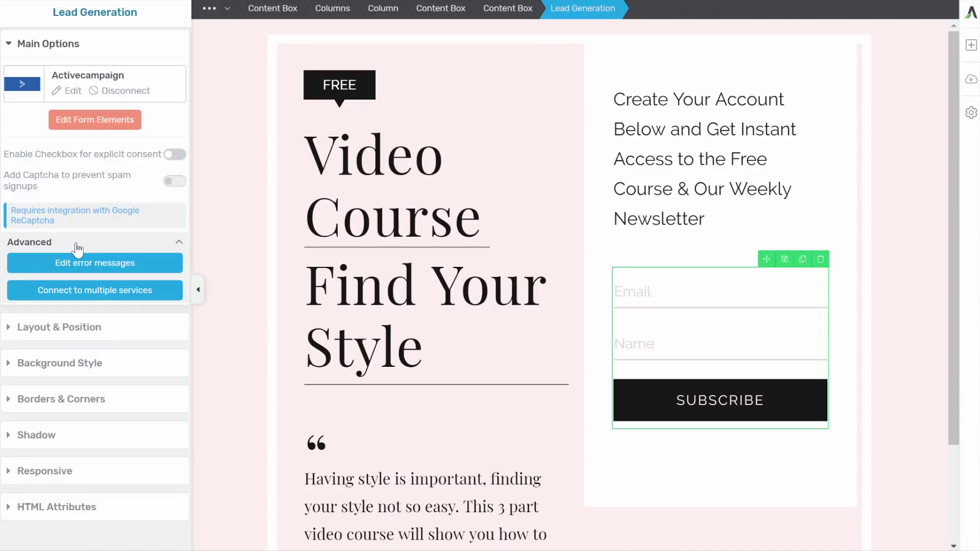
left_click(141, 295)
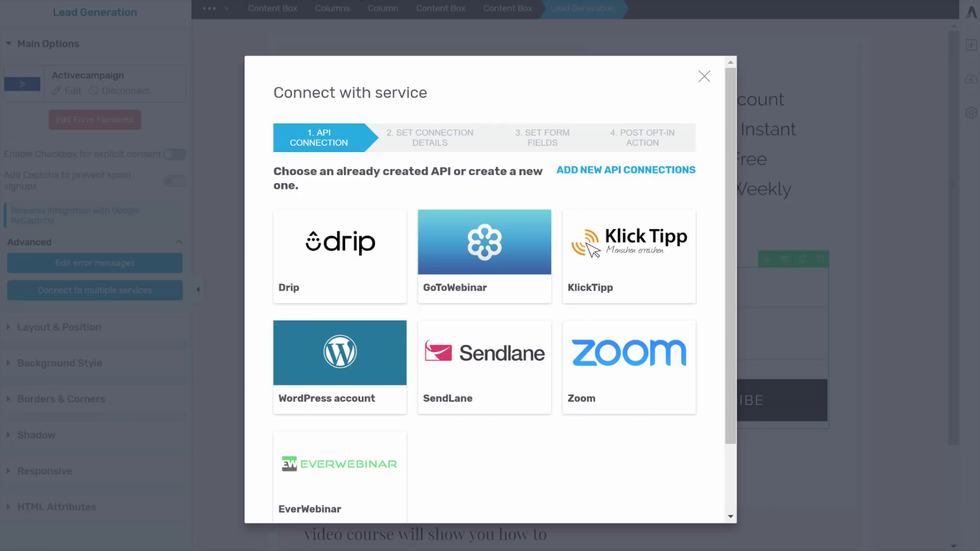
Step: Delete the existing WordPress account card from the API connections
left_click(637, 172)
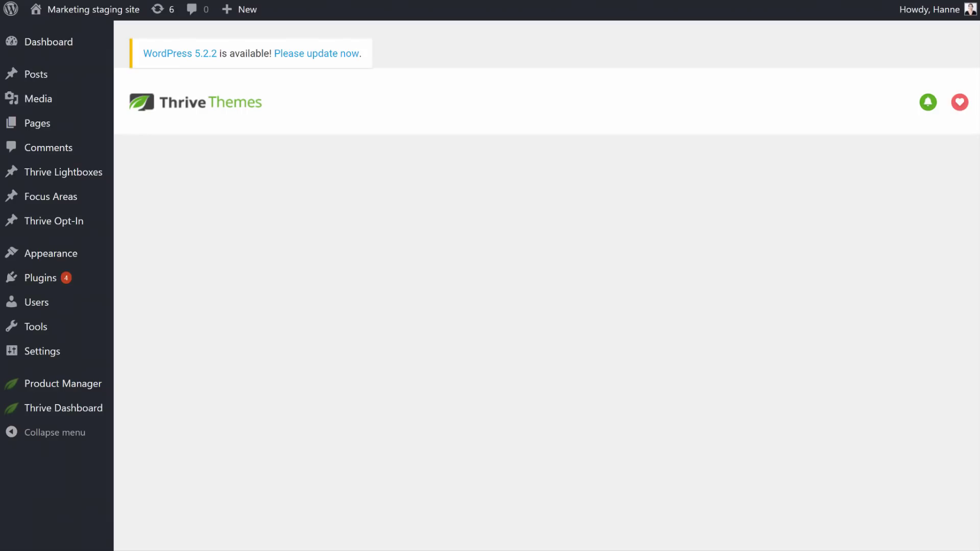
scroll(535, 338, "down", 3)
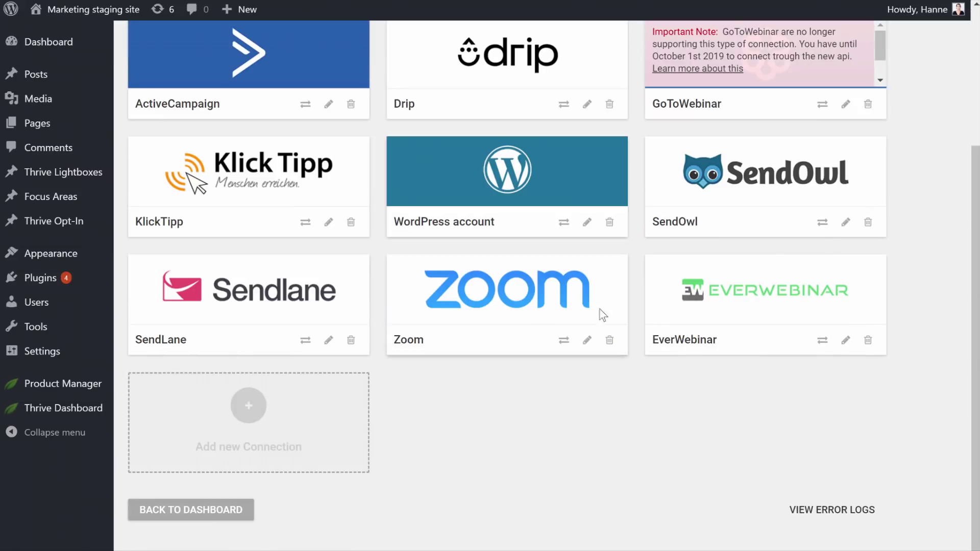
left_click(608, 224)
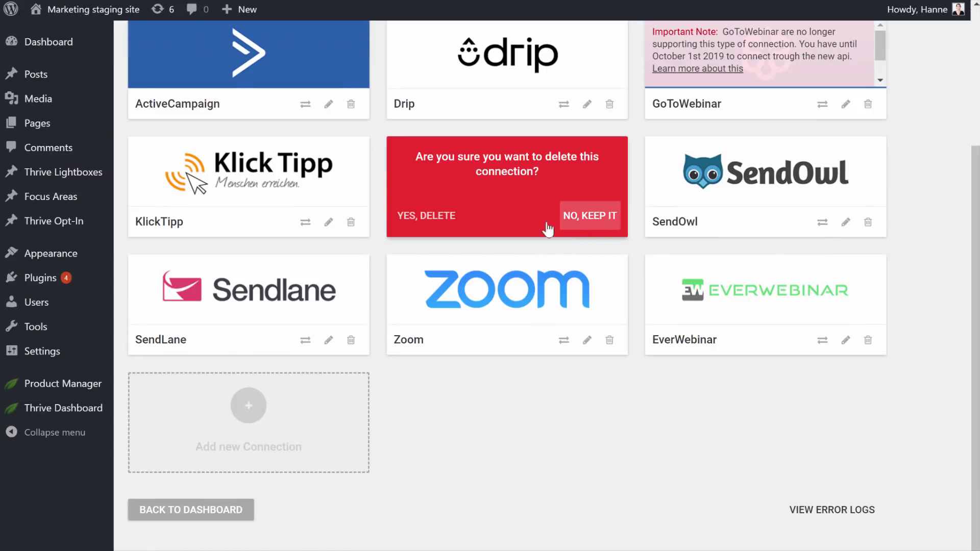
left_click(442, 218)
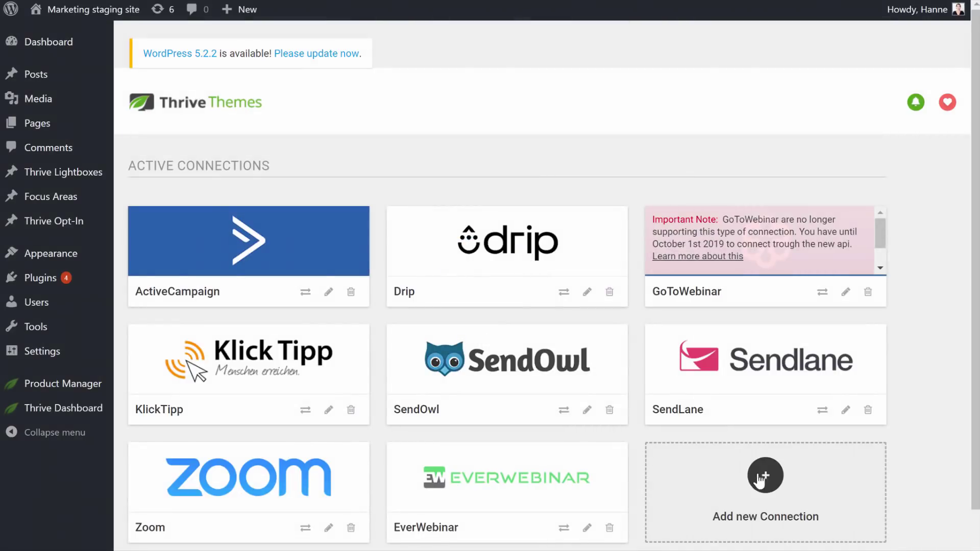
Step: Add a new WordPress account connection, found by searching 'word', and connect it
left_click(761, 477)
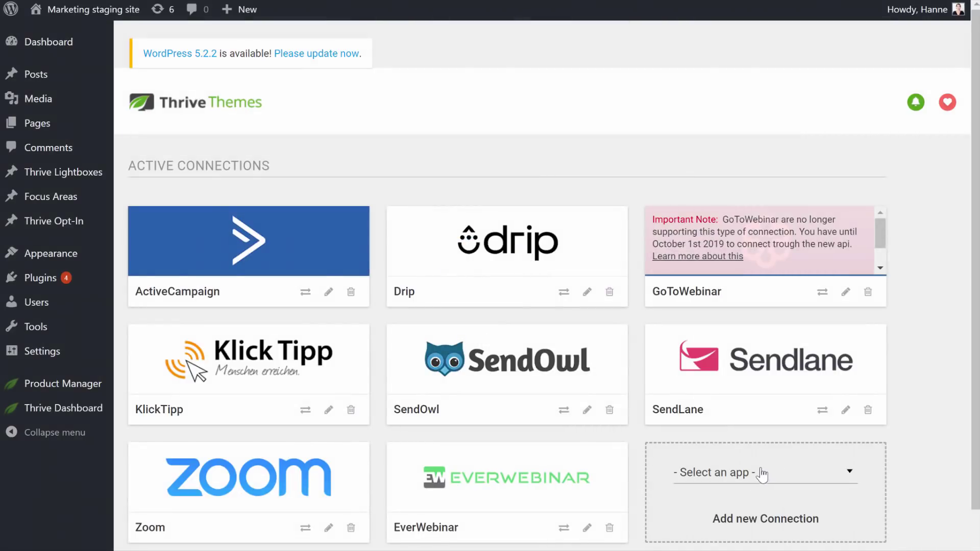
left_click(775, 475)
type("wo")
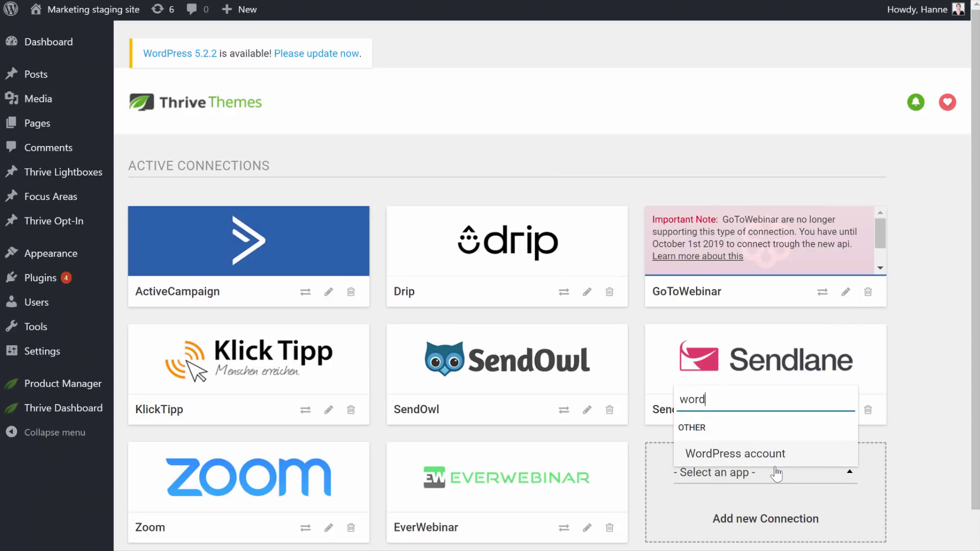
type("rd")
left_click(764, 454)
scroll(786, 449, "down", 2)
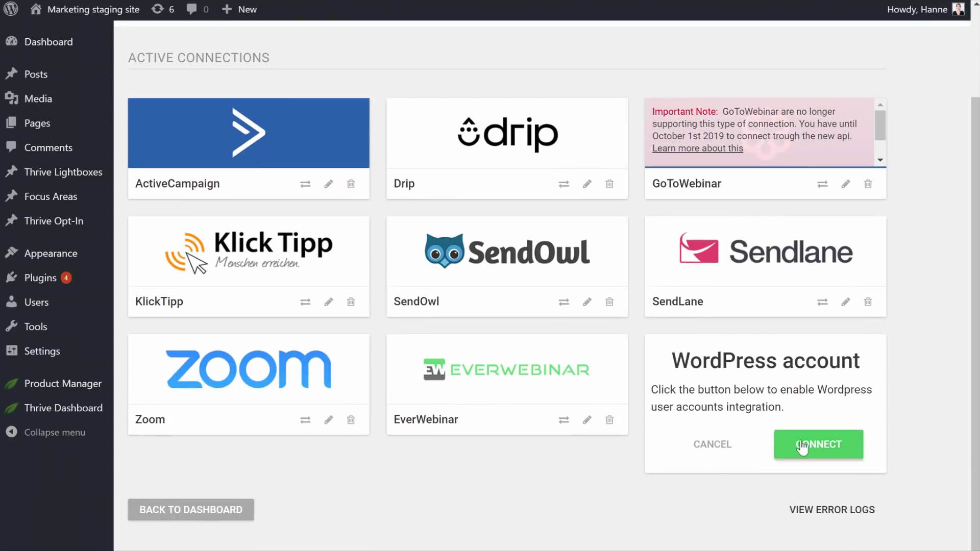
left_click(803, 447)
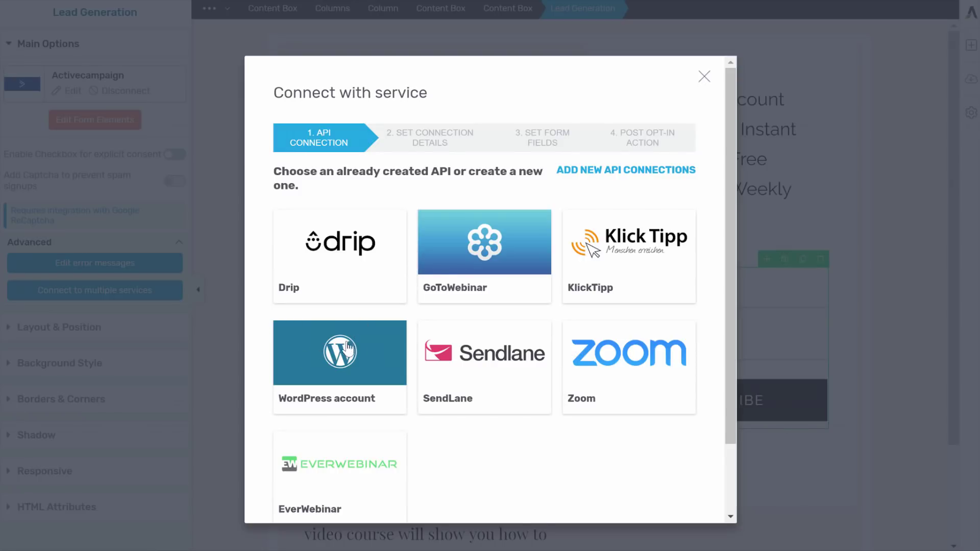
Step: Add the WordPress account service to the form with Subscriber as the new-account role
left_click(371, 351)
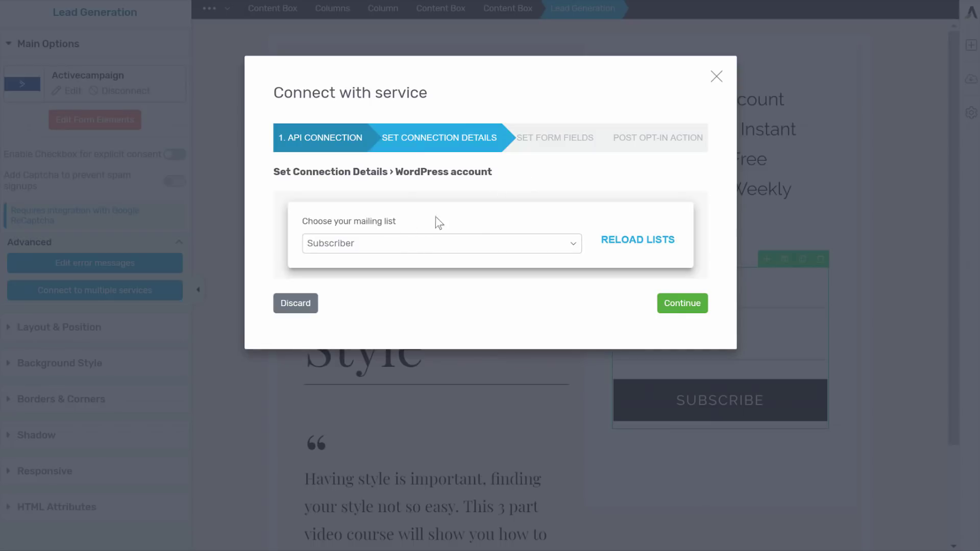
left_click(478, 248)
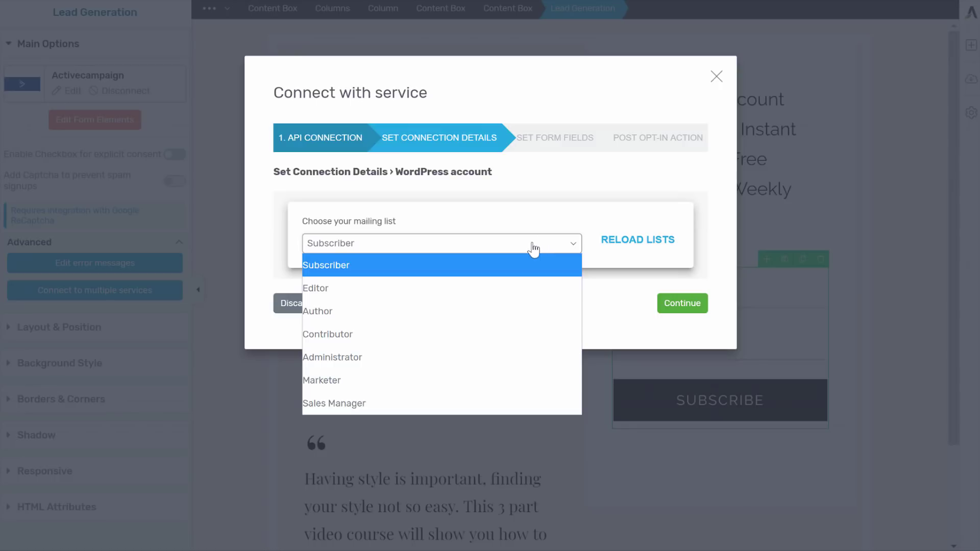
left_click(490, 267)
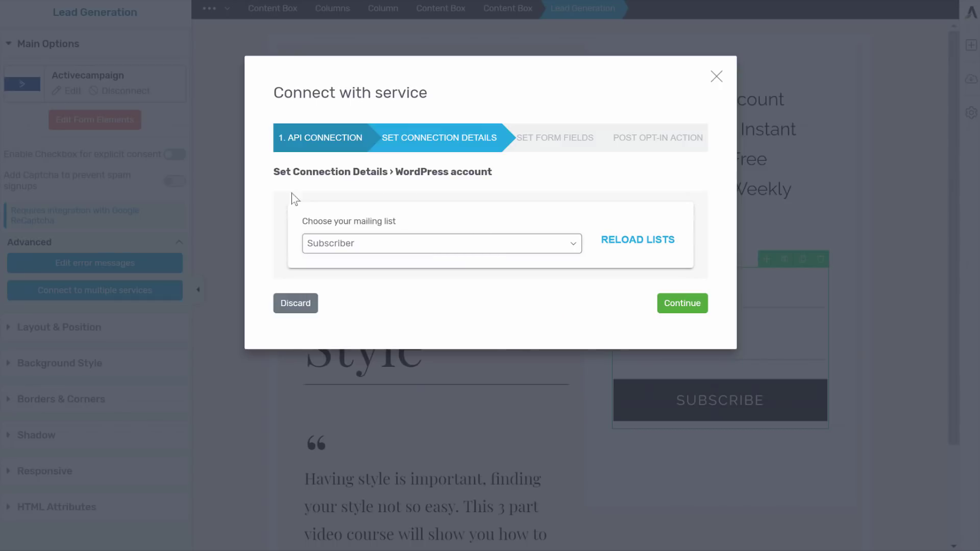
left_click(675, 309)
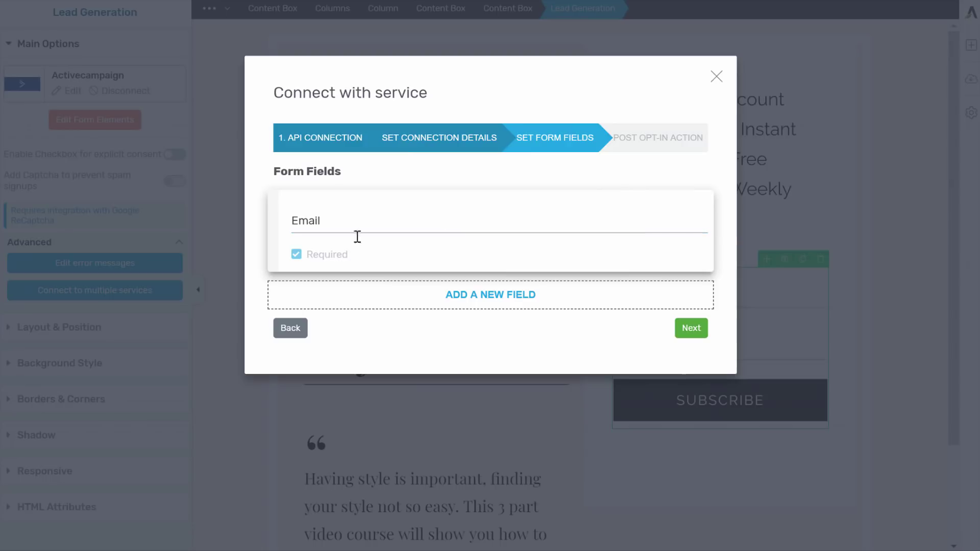
Step: Add a required Name field to the form connection
left_click(472, 296)
left_click(474, 300)
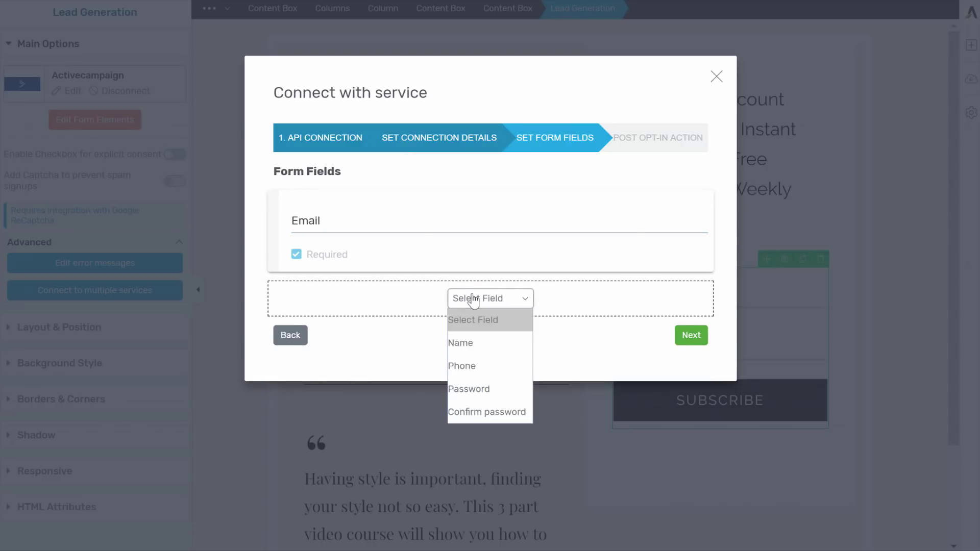
left_click(473, 343)
left_click(296, 352)
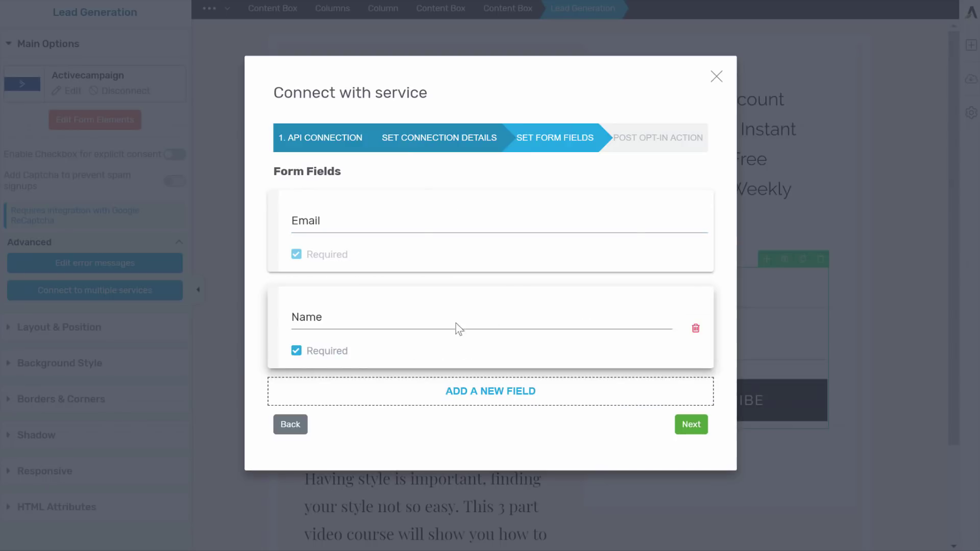
Step: Add a required Password field labelled 'Choose Password'
left_click(497, 393)
left_click(509, 394)
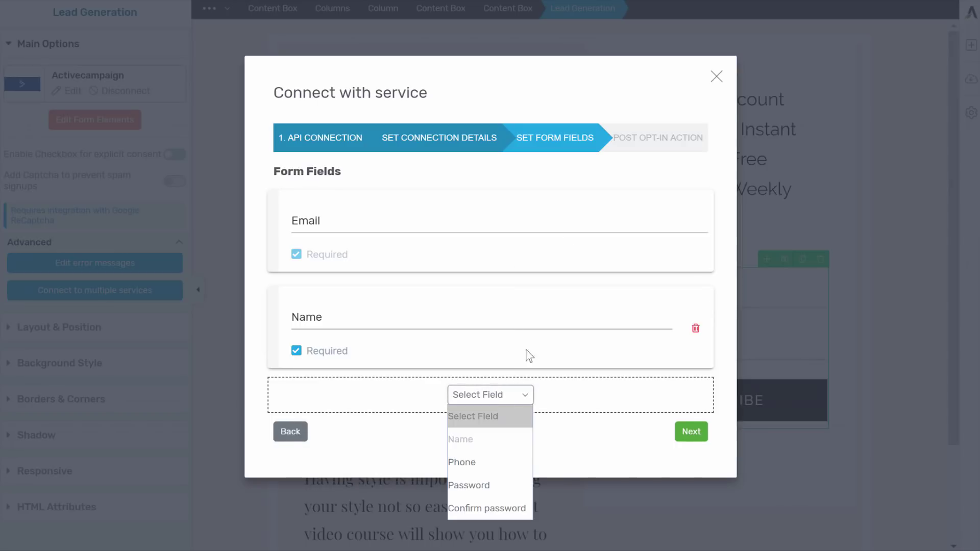
left_click(534, 261)
left_click(485, 398)
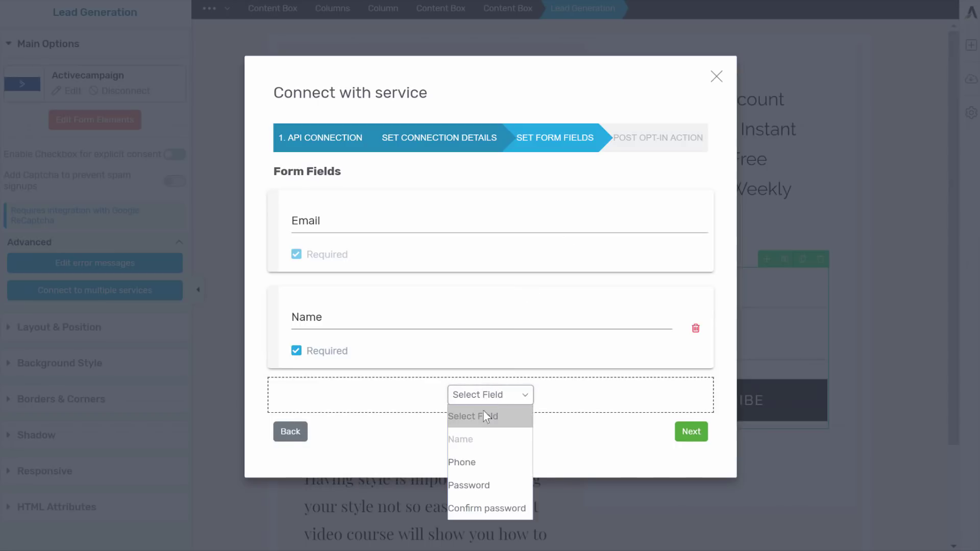
left_click(470, 485)
left_click(296, 448)
left_click(327, 415)
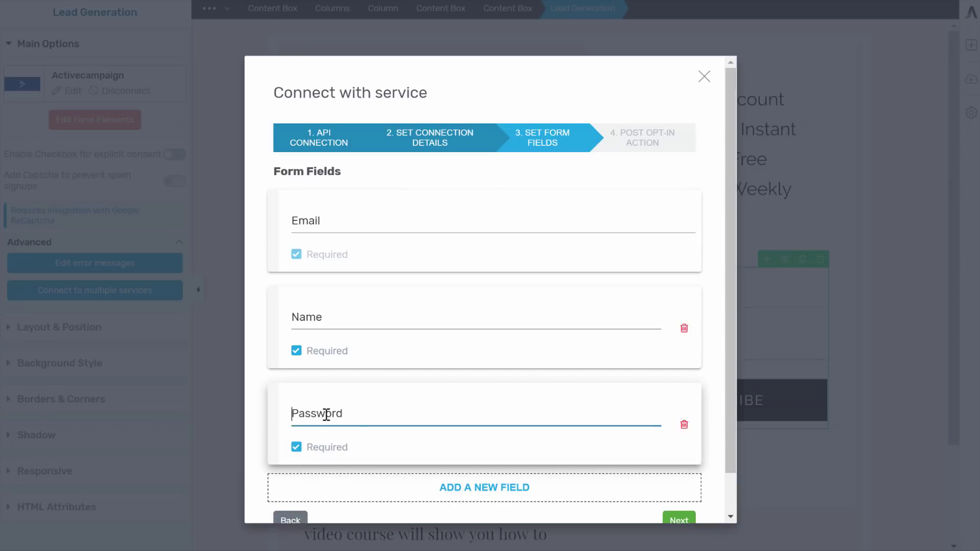
type("Choose")
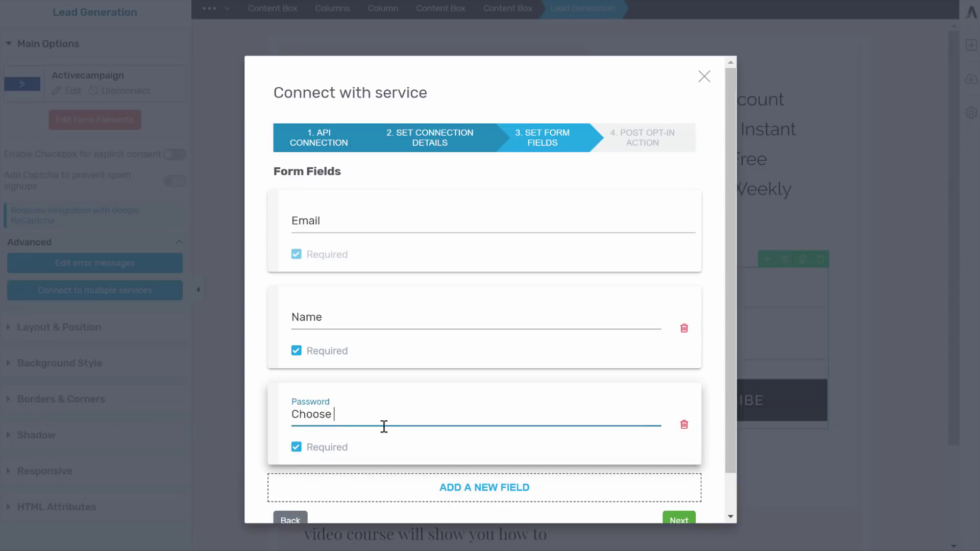
type(" Password")
Step: Add a Confirm password field labelled 'Confirm Chose Password'
left_click(462, 488)
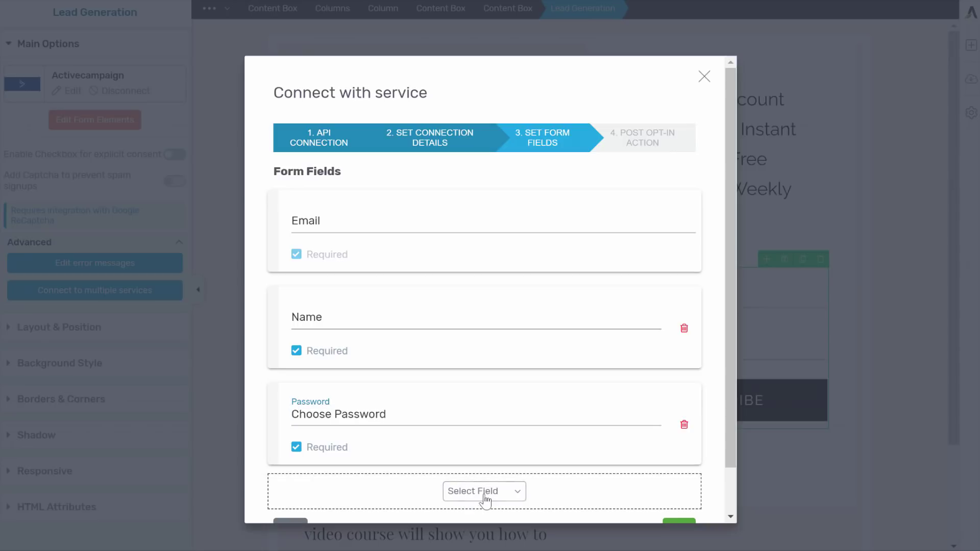
left_click(485, 498)
left_click(490, 466)
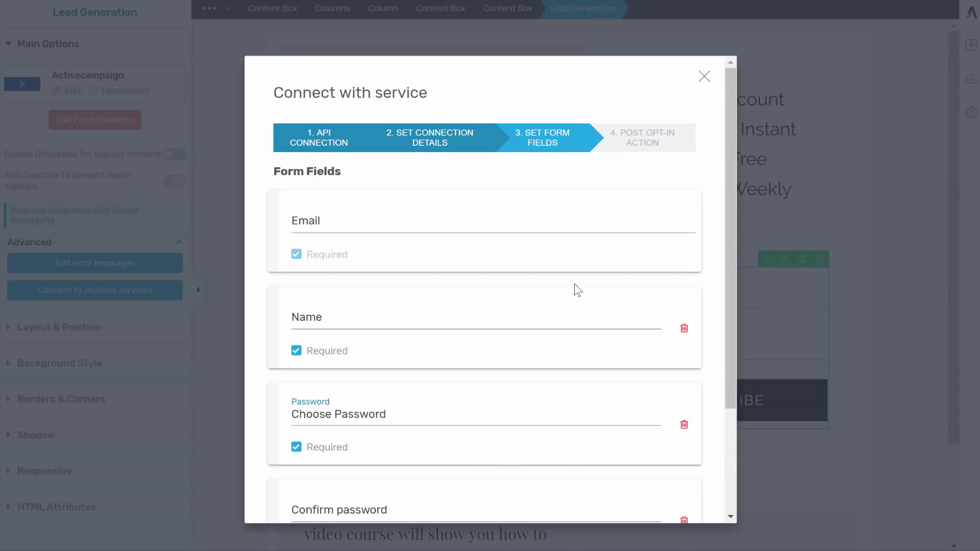
scroll(577, 290, "down", 3)
left_click(326, 373)
type("C")
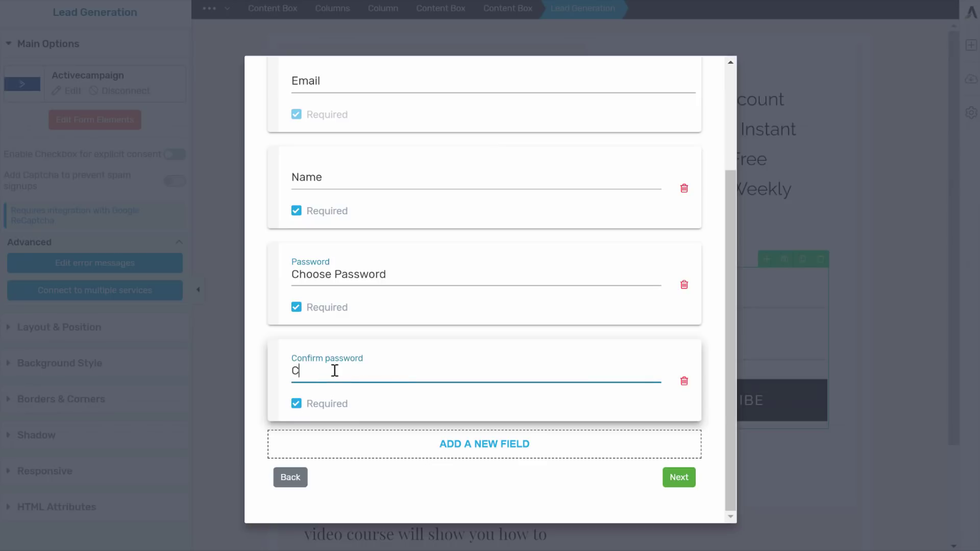
type("onfirm Chose Passwo")
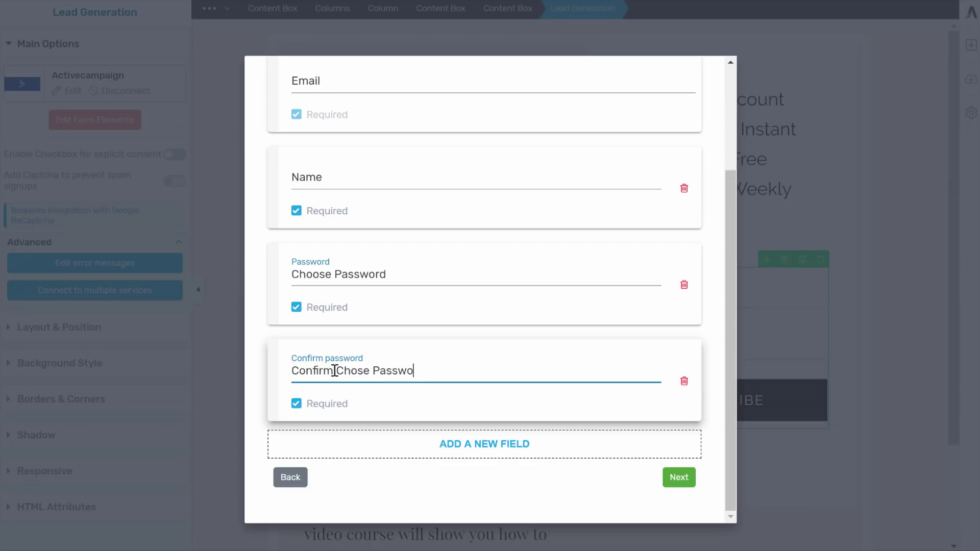
type("rd")
Step: Keep the redirect to the email-subscribers course URL, save the connection, and save the page
left_click(682, 478)
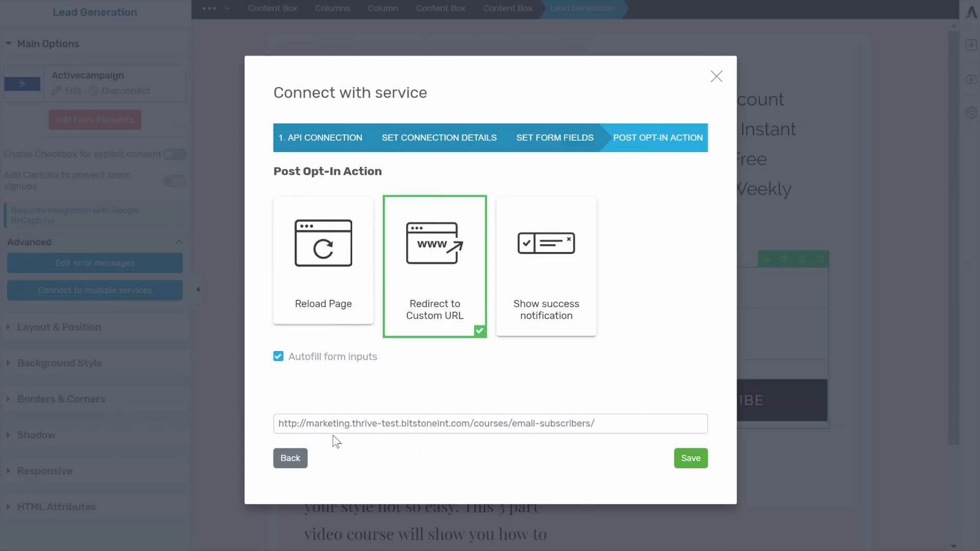
left_click(691, 459)
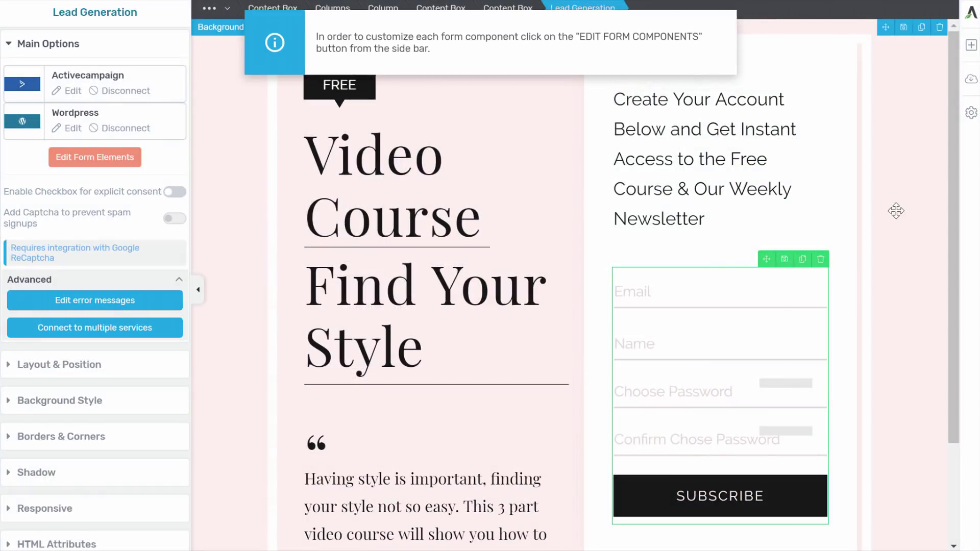
key("ctrl+s")
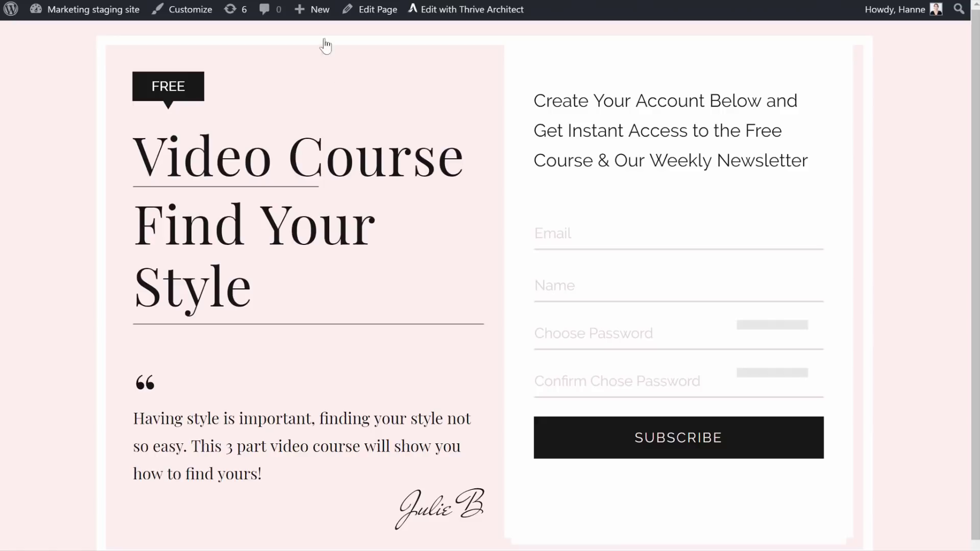
Step: Load the Free Video Course landing page in a new Chrome incognito window
right_click(174, 550)
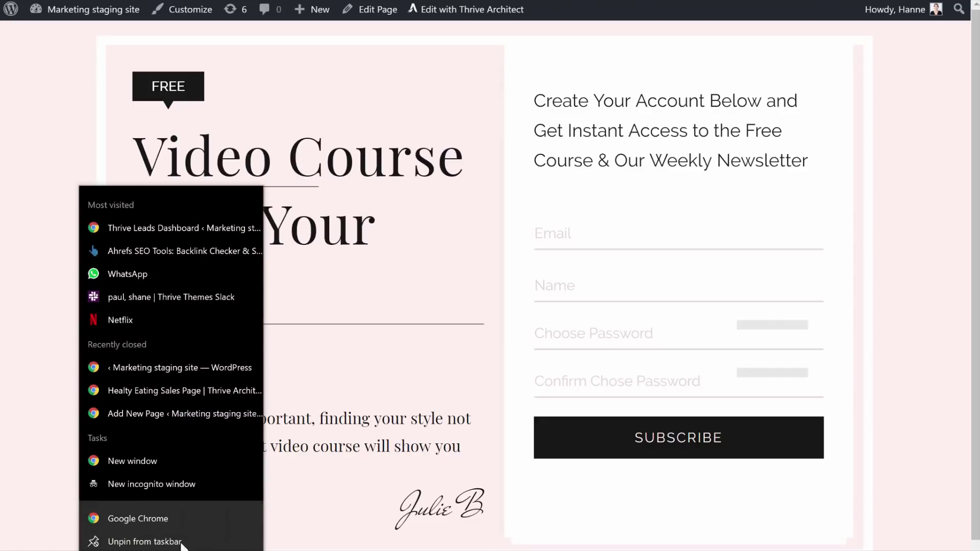
left_click(191, 482)
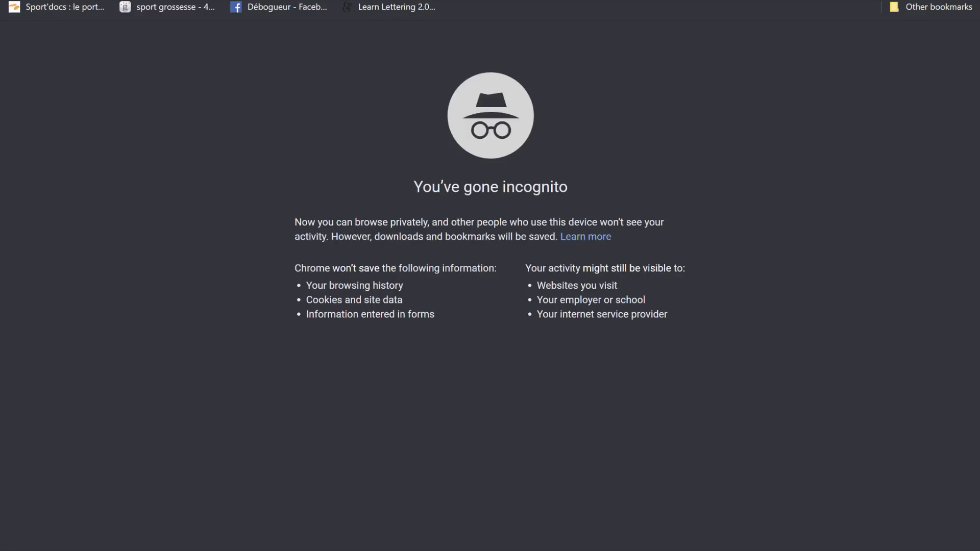
type("http://marketing.thrive-test.bitetoomit.com/free-video-course/")
key("Return")
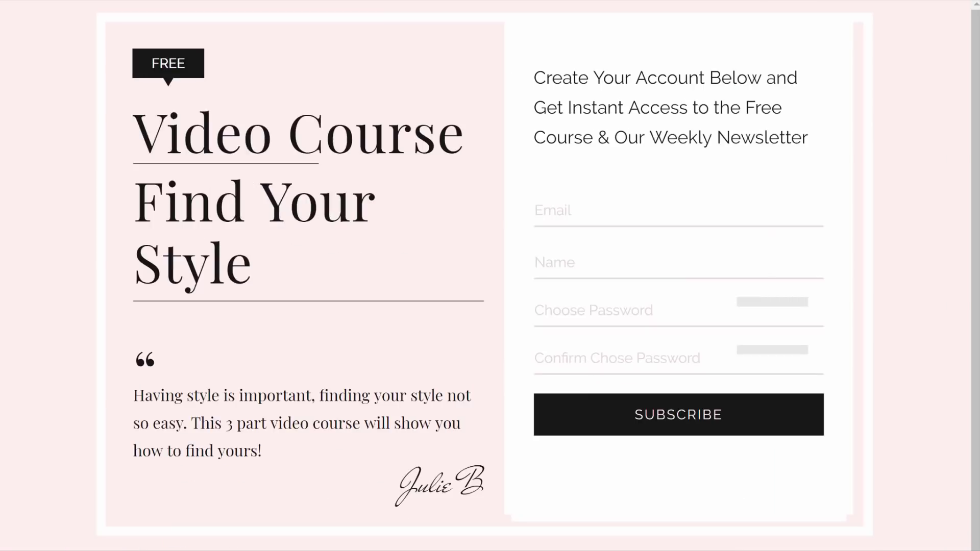
Step: Fill the opt-in form with a test email address and subscribe
left_click(618, 209)
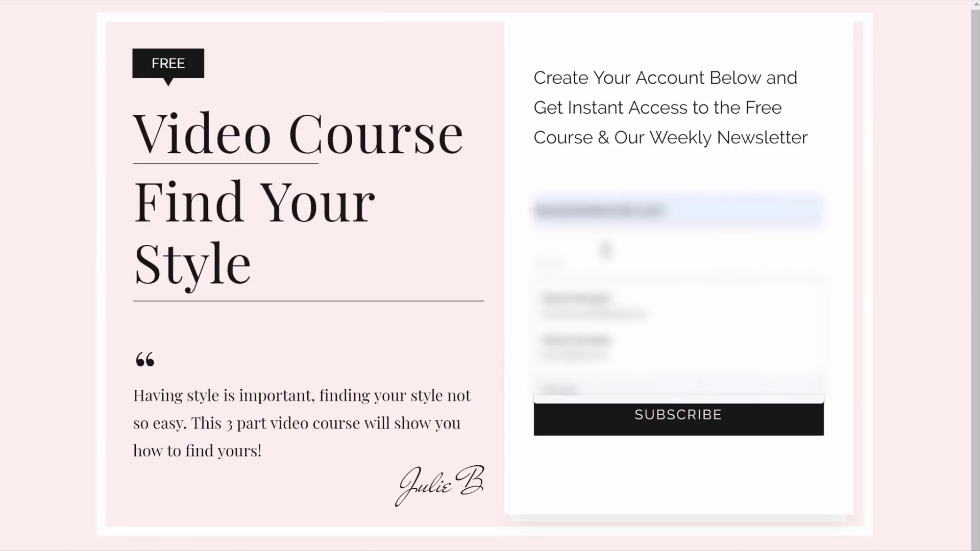
left_click(664, 313)
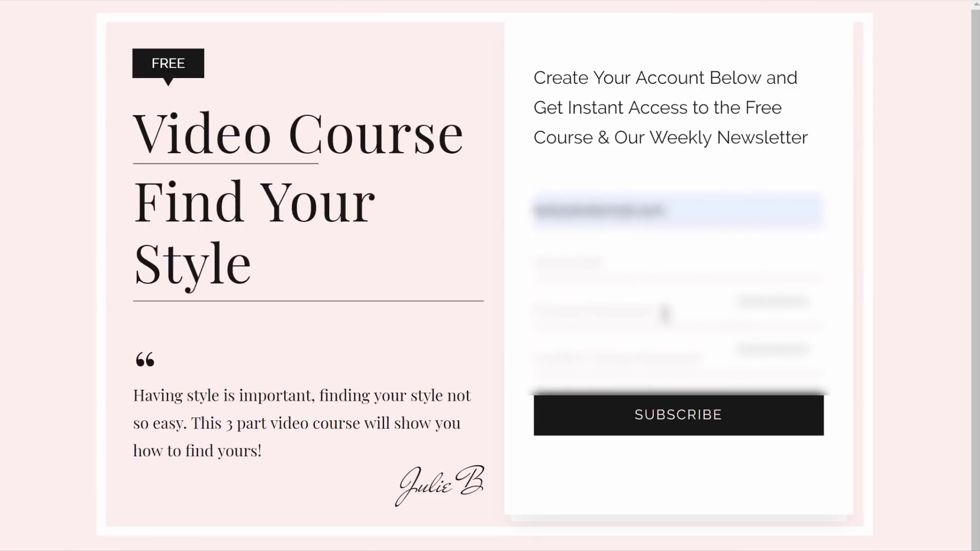
left_click(693, 420)
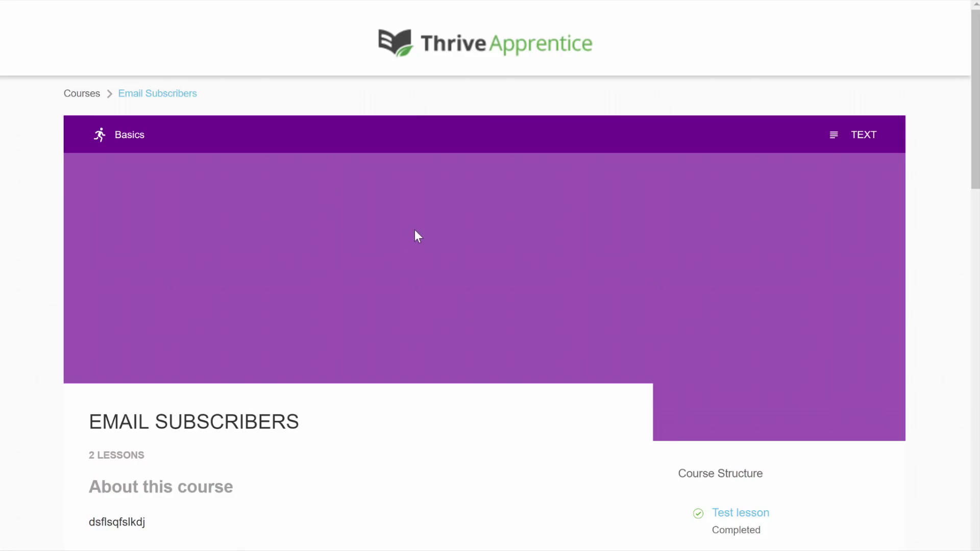
Step: Browse the Email Subscribers course, then open the Healthy Eating in a Processed World course
scroll(416, 235, "down", 8)
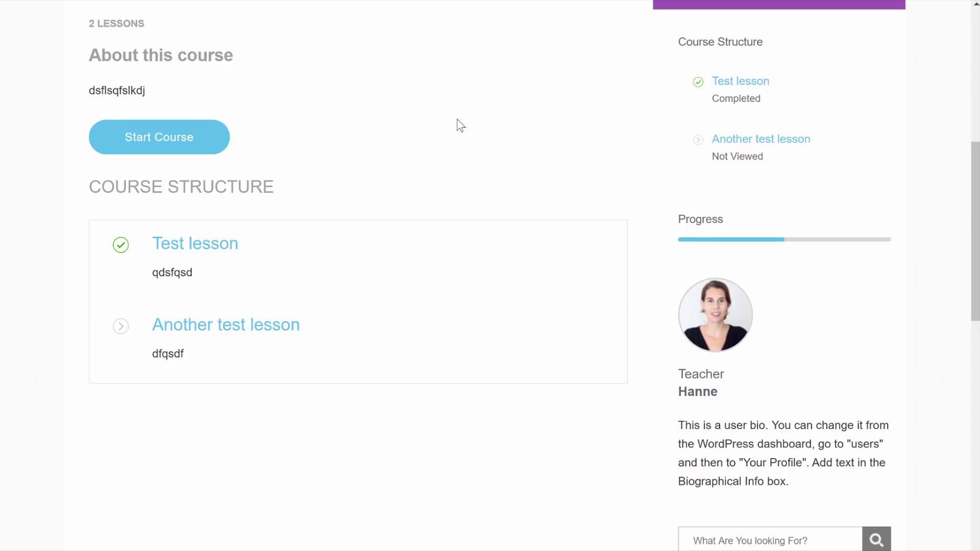
scroll(459, 125, "down", 7)
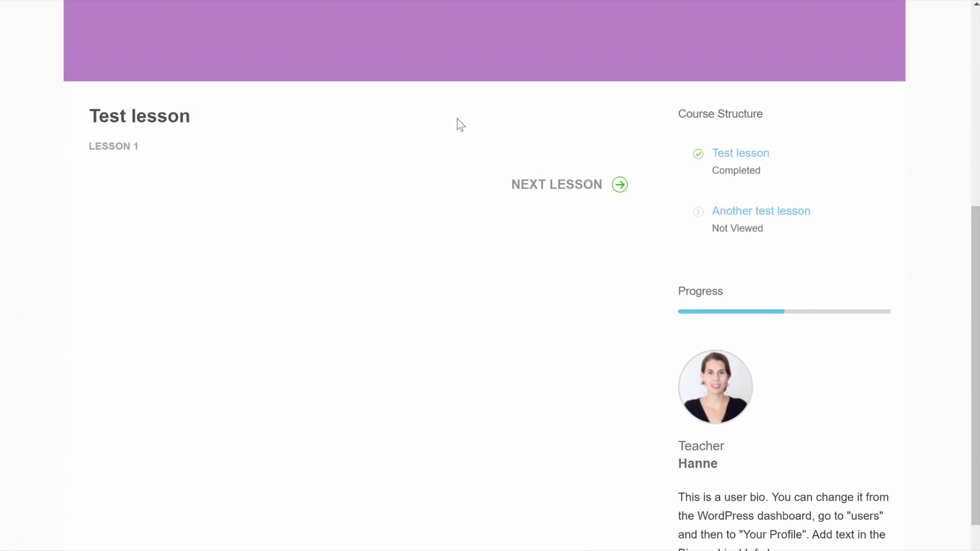
scroll(458, 119, "up", 6)
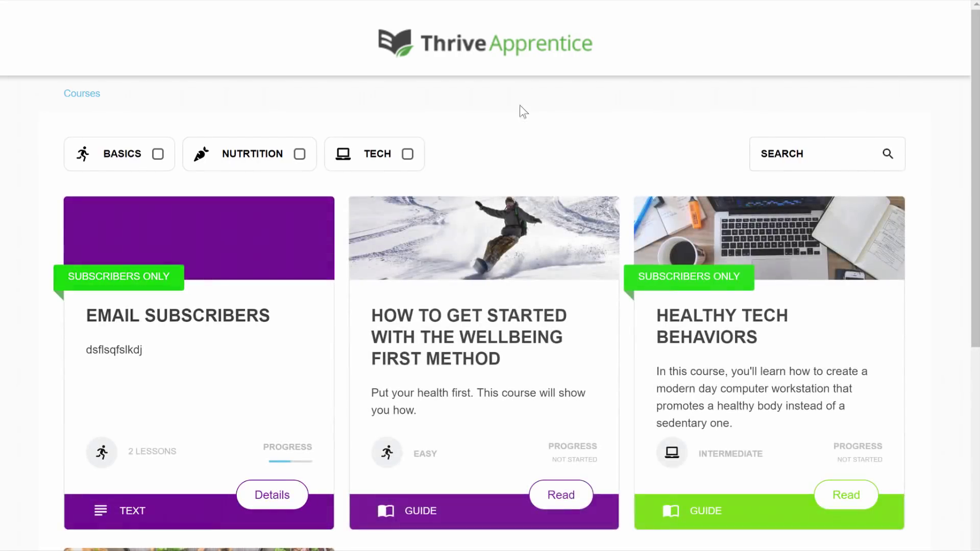
scroll(628, 187, "down", 1)
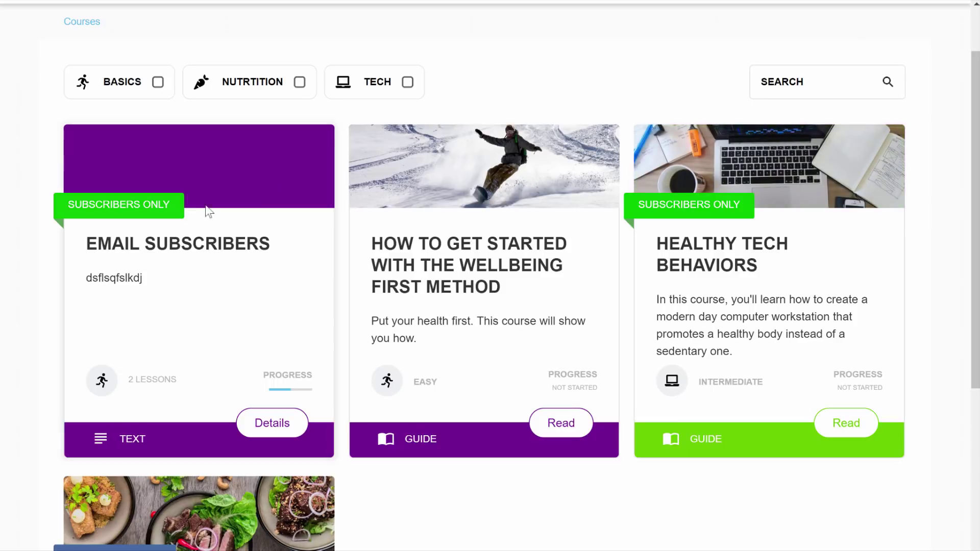
scroll(604, 156, "down", 3)
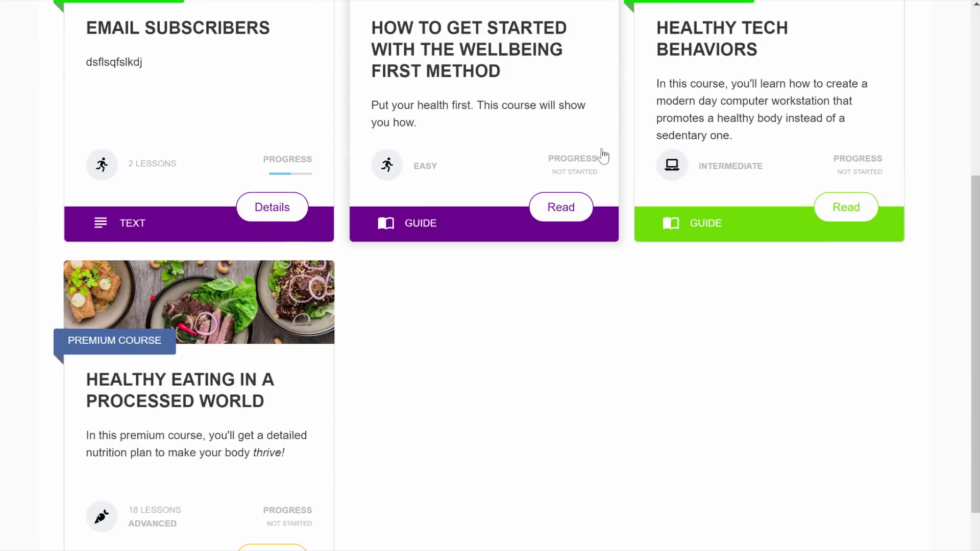
left_click(193, 341)
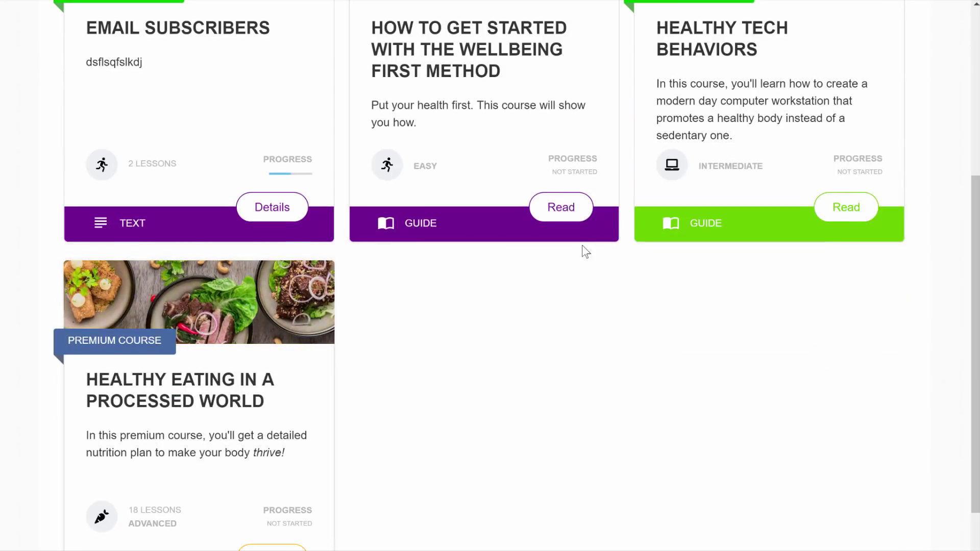
scroll(577, 237, "down", 5)
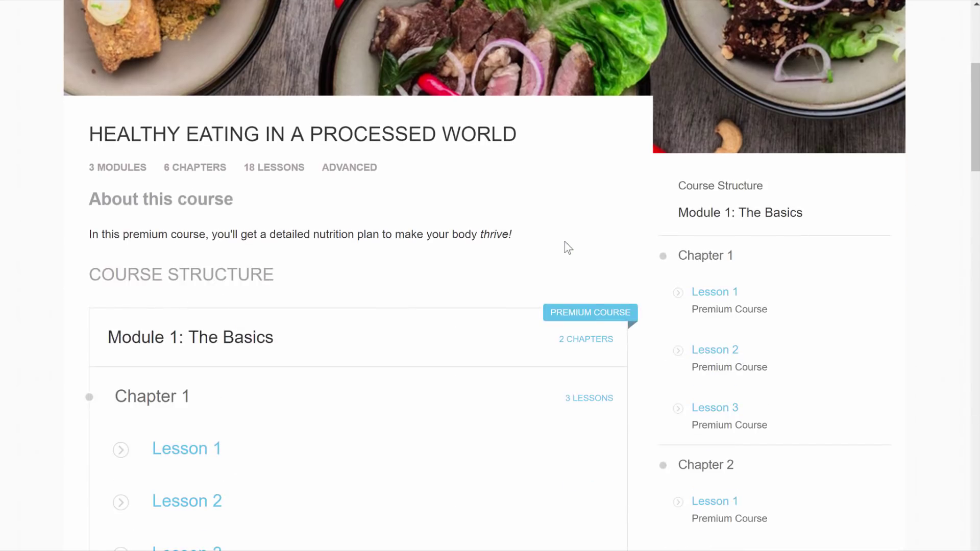
scroll(481, 258, "down", 4)
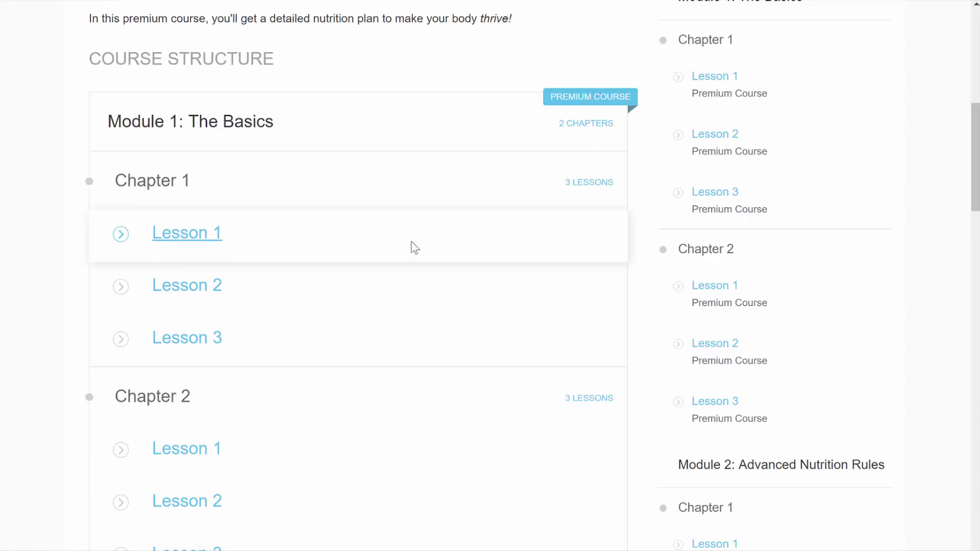
Step: Open Lesson 1 of Chapter 1, see its premium login notice, and follow the buy-product link
left_click(455, 212)
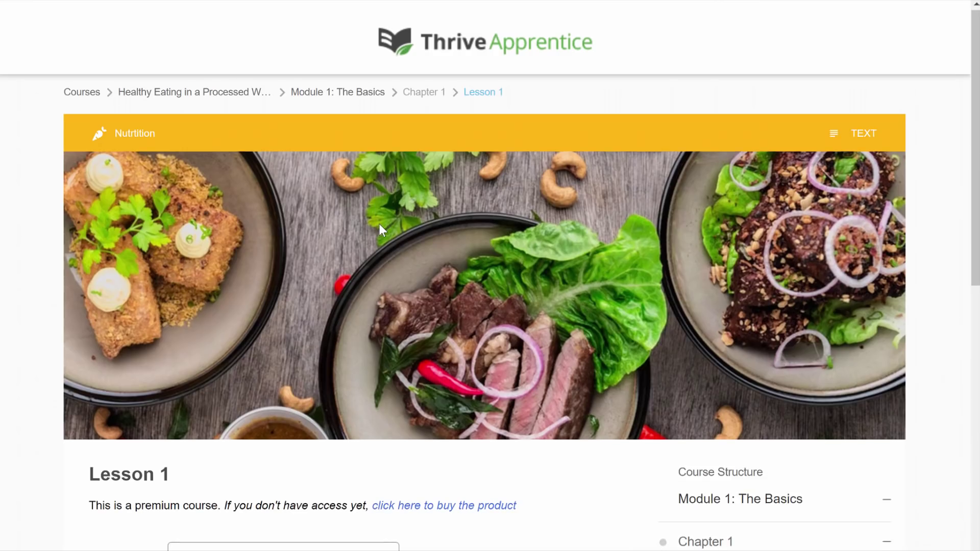
scroll(453, 209, "down", 5)
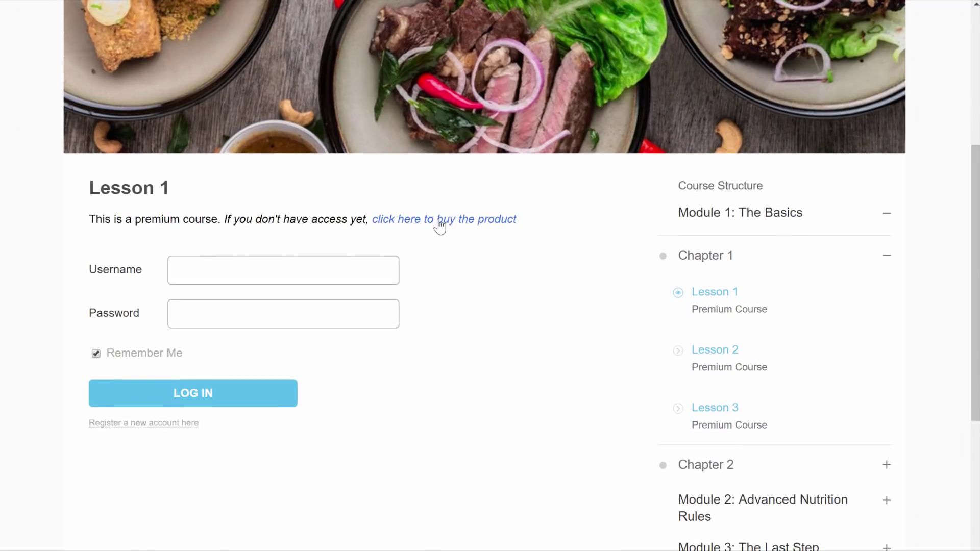
left_click(439, 224)
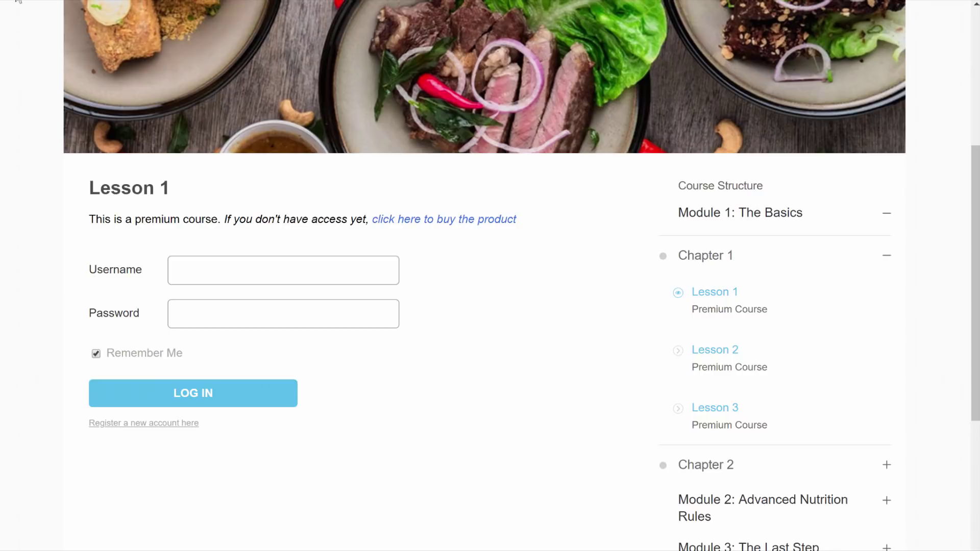